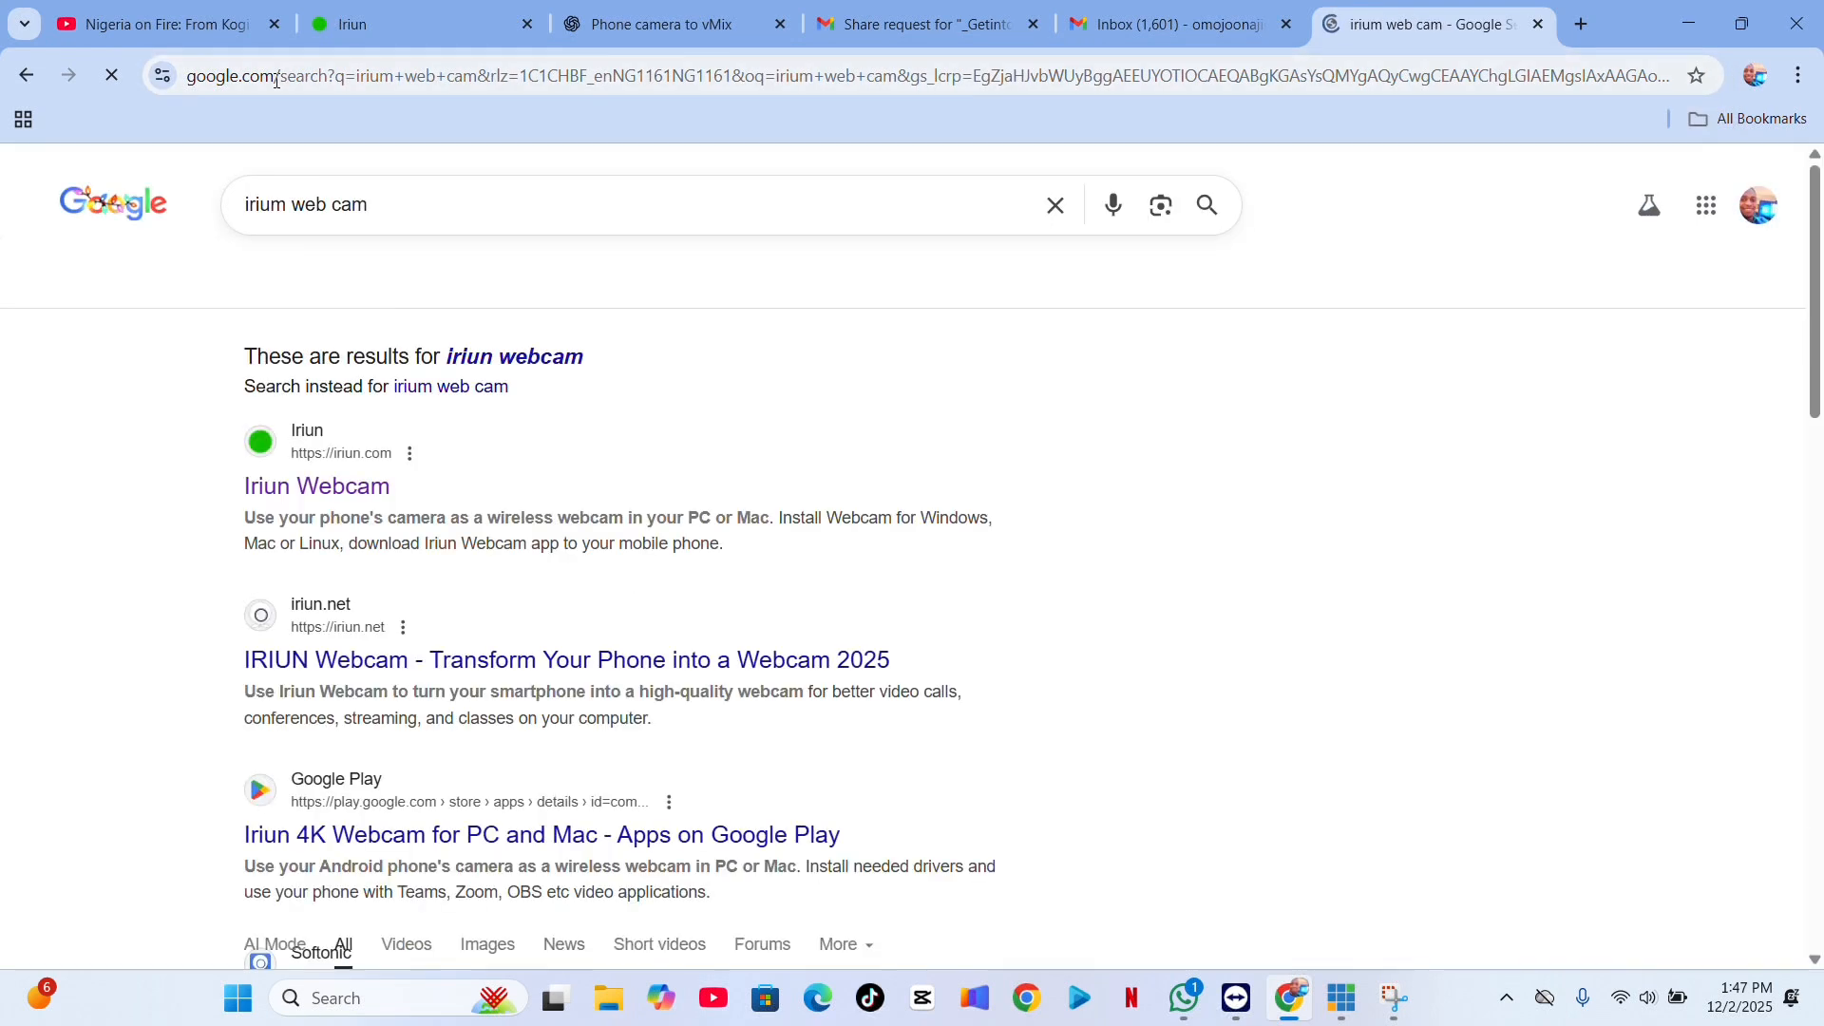
# - Open the Iriun Webcam site from the search results, download Webcam for Windows, and put the browser away
pyautogui.click(348, 495)
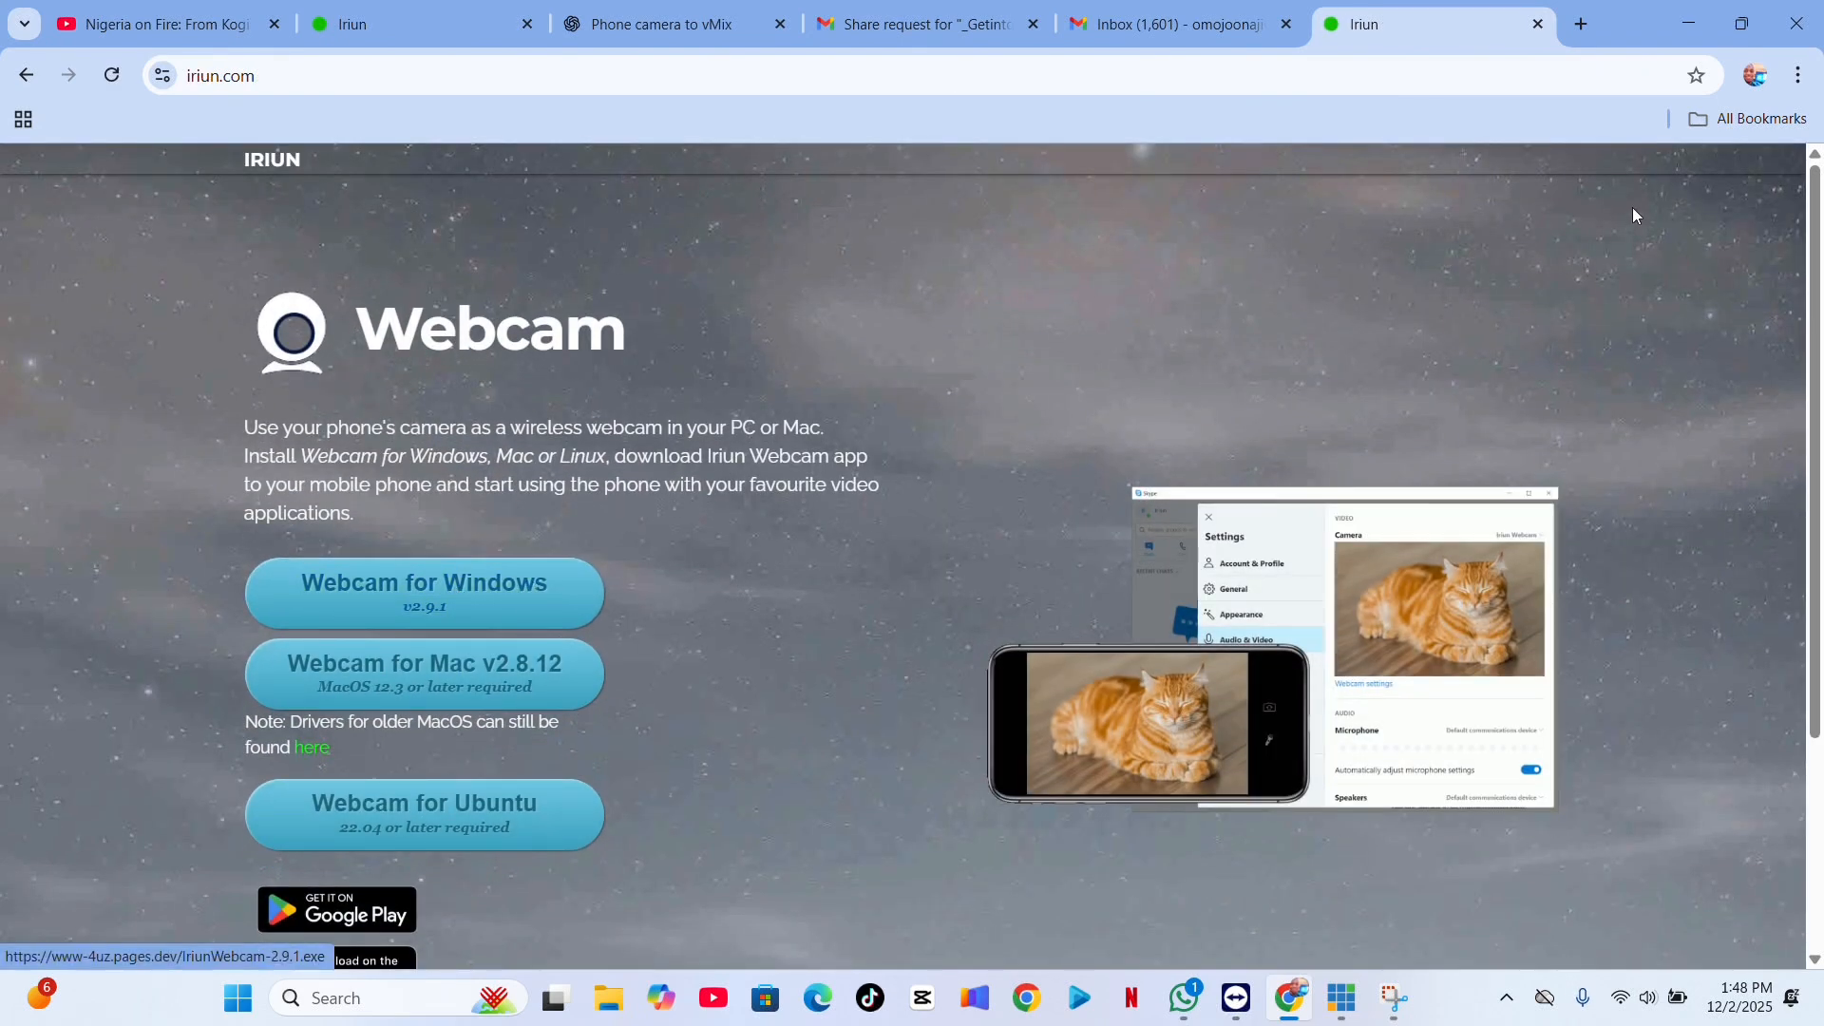
pyautogui.click(435, 598)
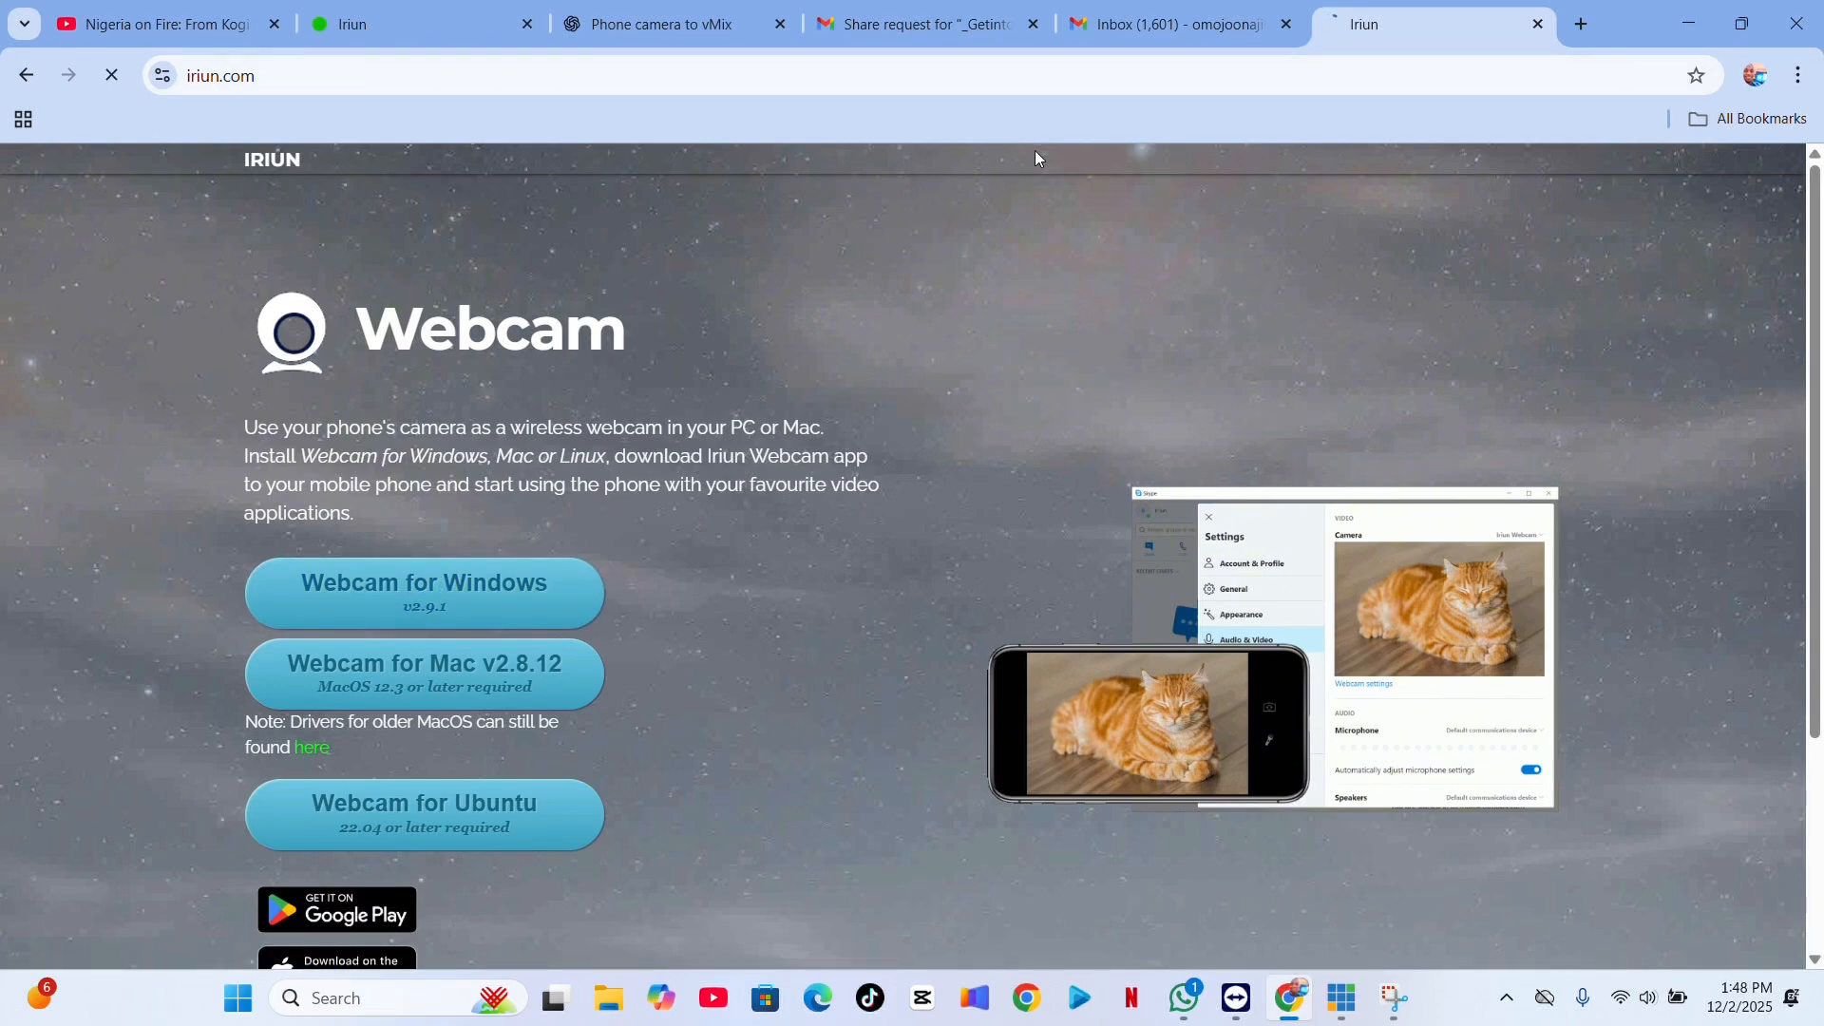
pyautogui.click(1539, 24)
pyautogui.click(1693, 29)
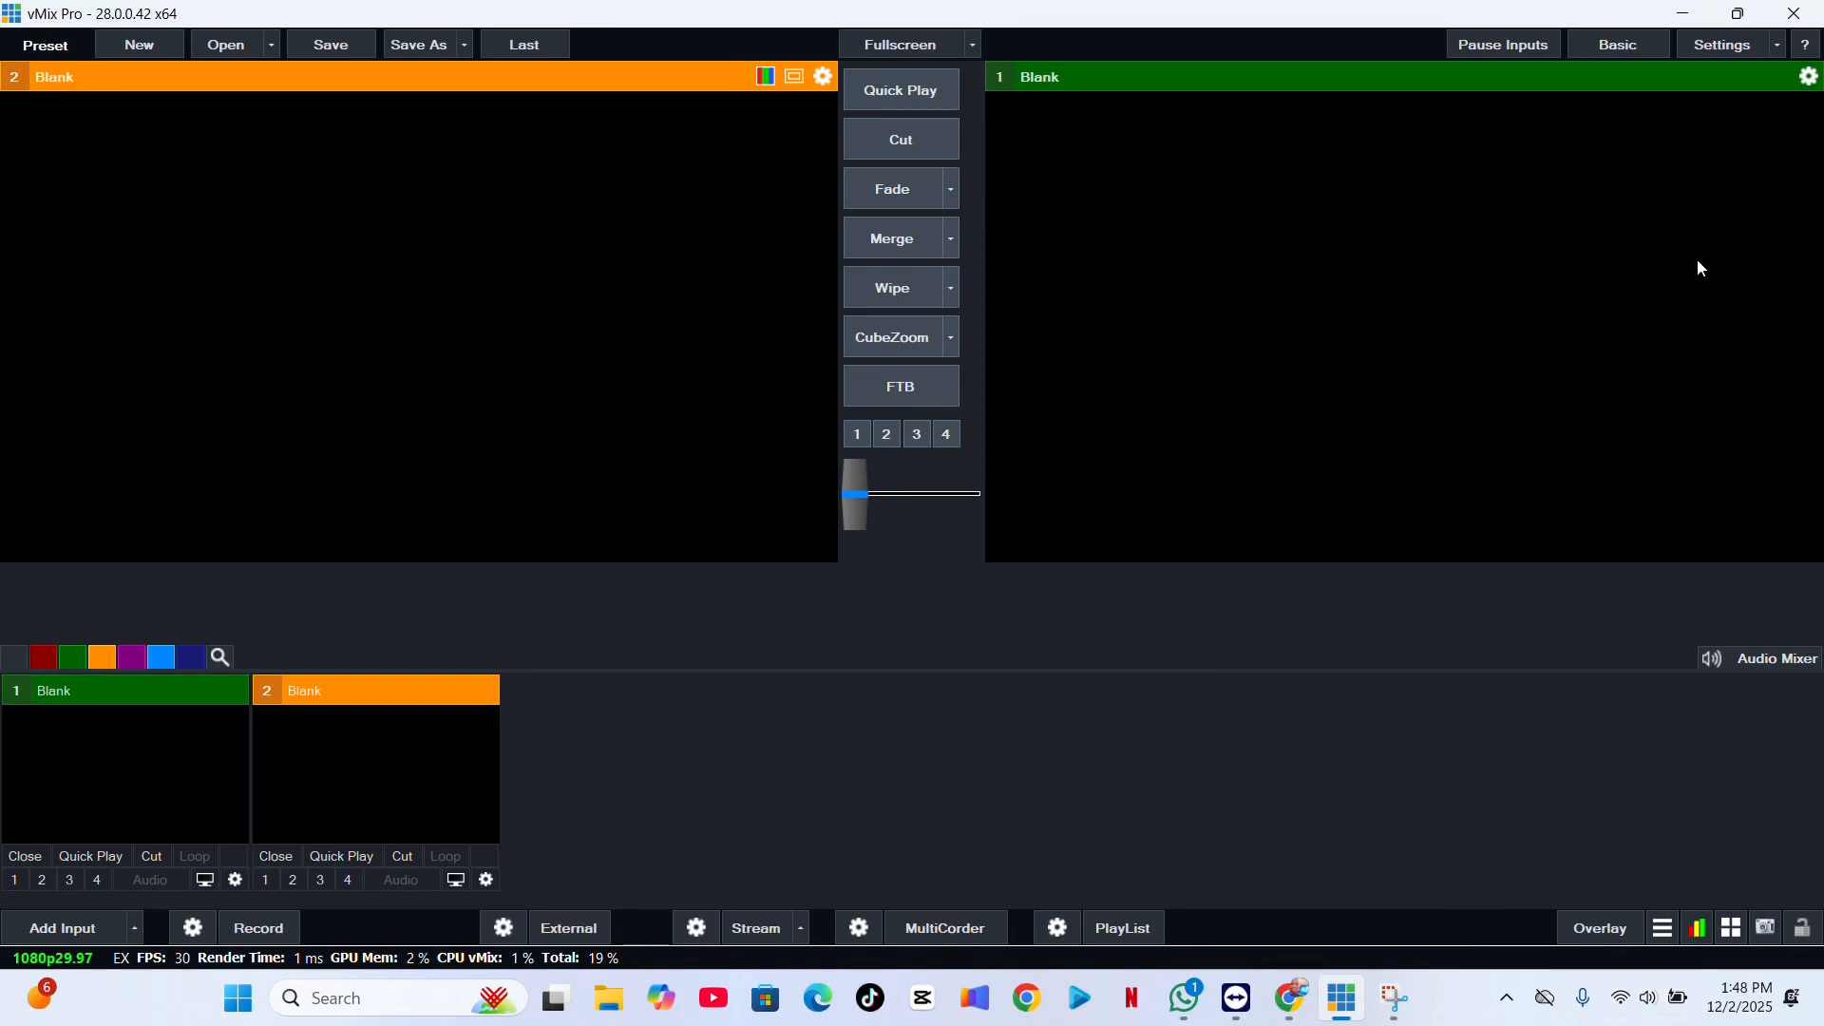
# - Clear vMix from view, launch Iriun Webcam from its desktop shortcut, and reposition its window
pyautogui.click(1689, 10)
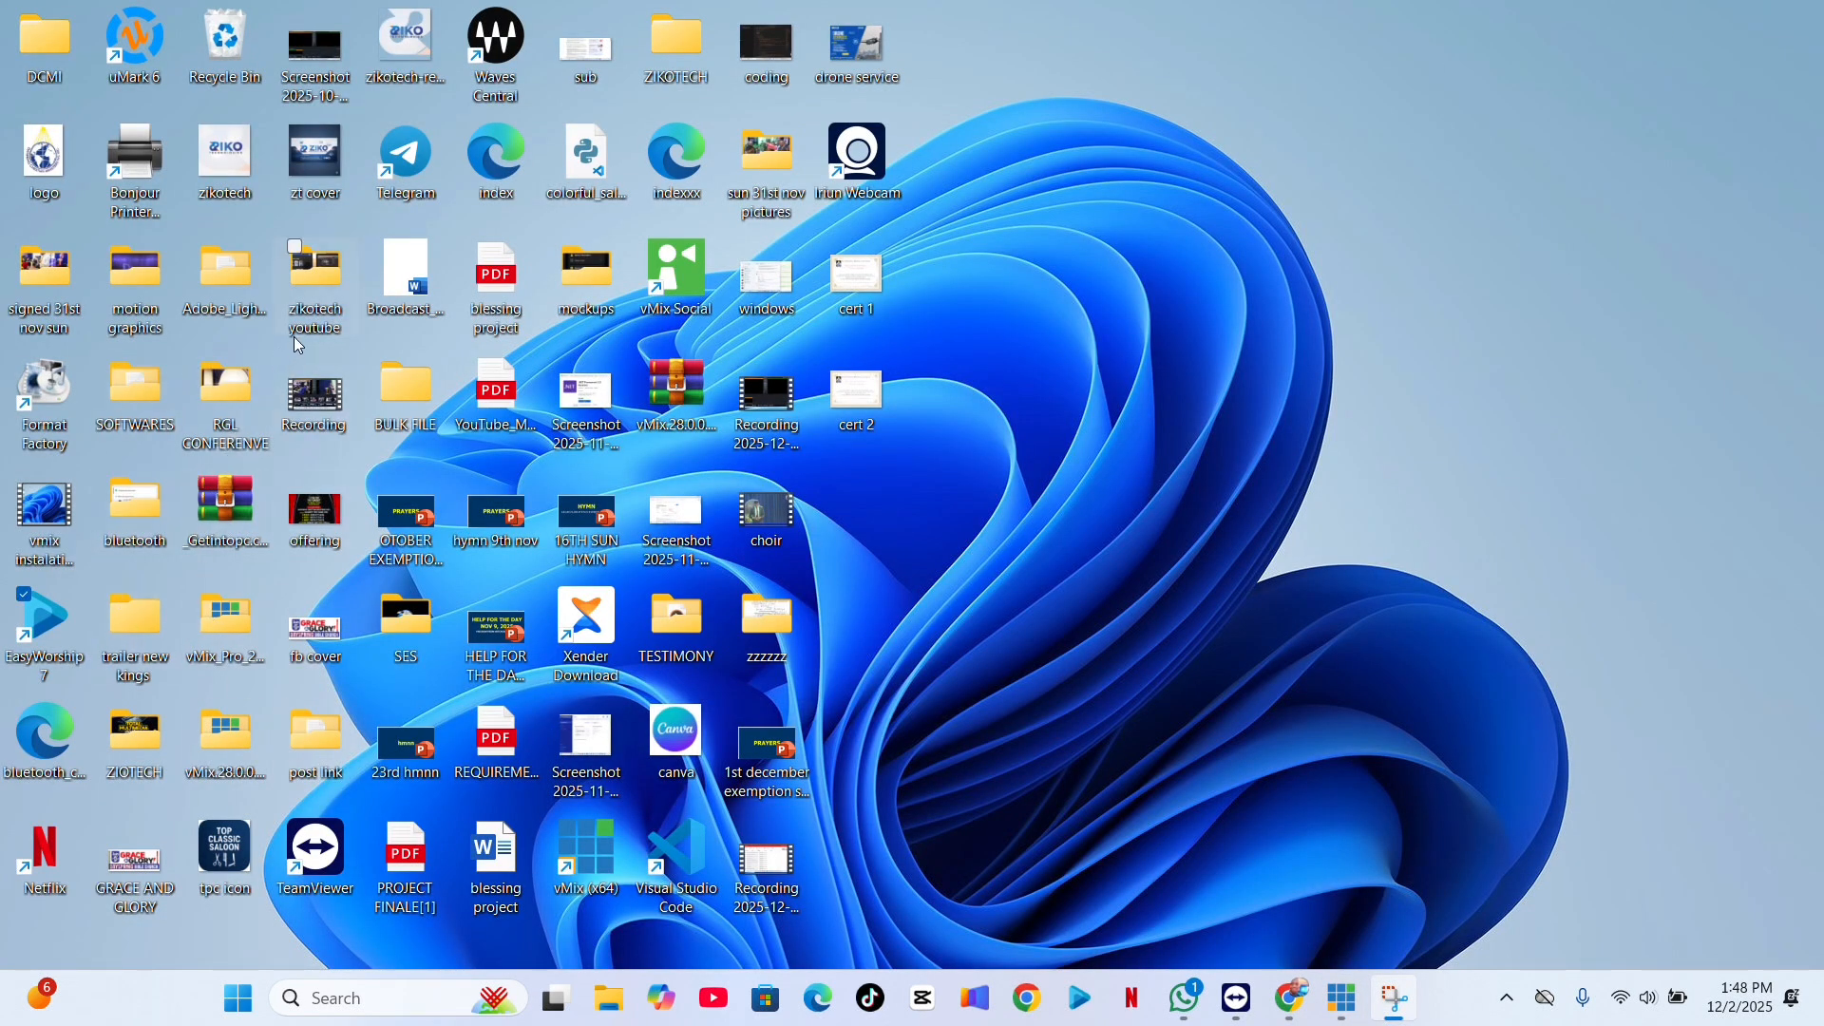
pyautogui.click(420, 573)
pyautogui.press('i')
pyautogui.press('i')
pyautogui.press('i')
pyautogui.press('i')
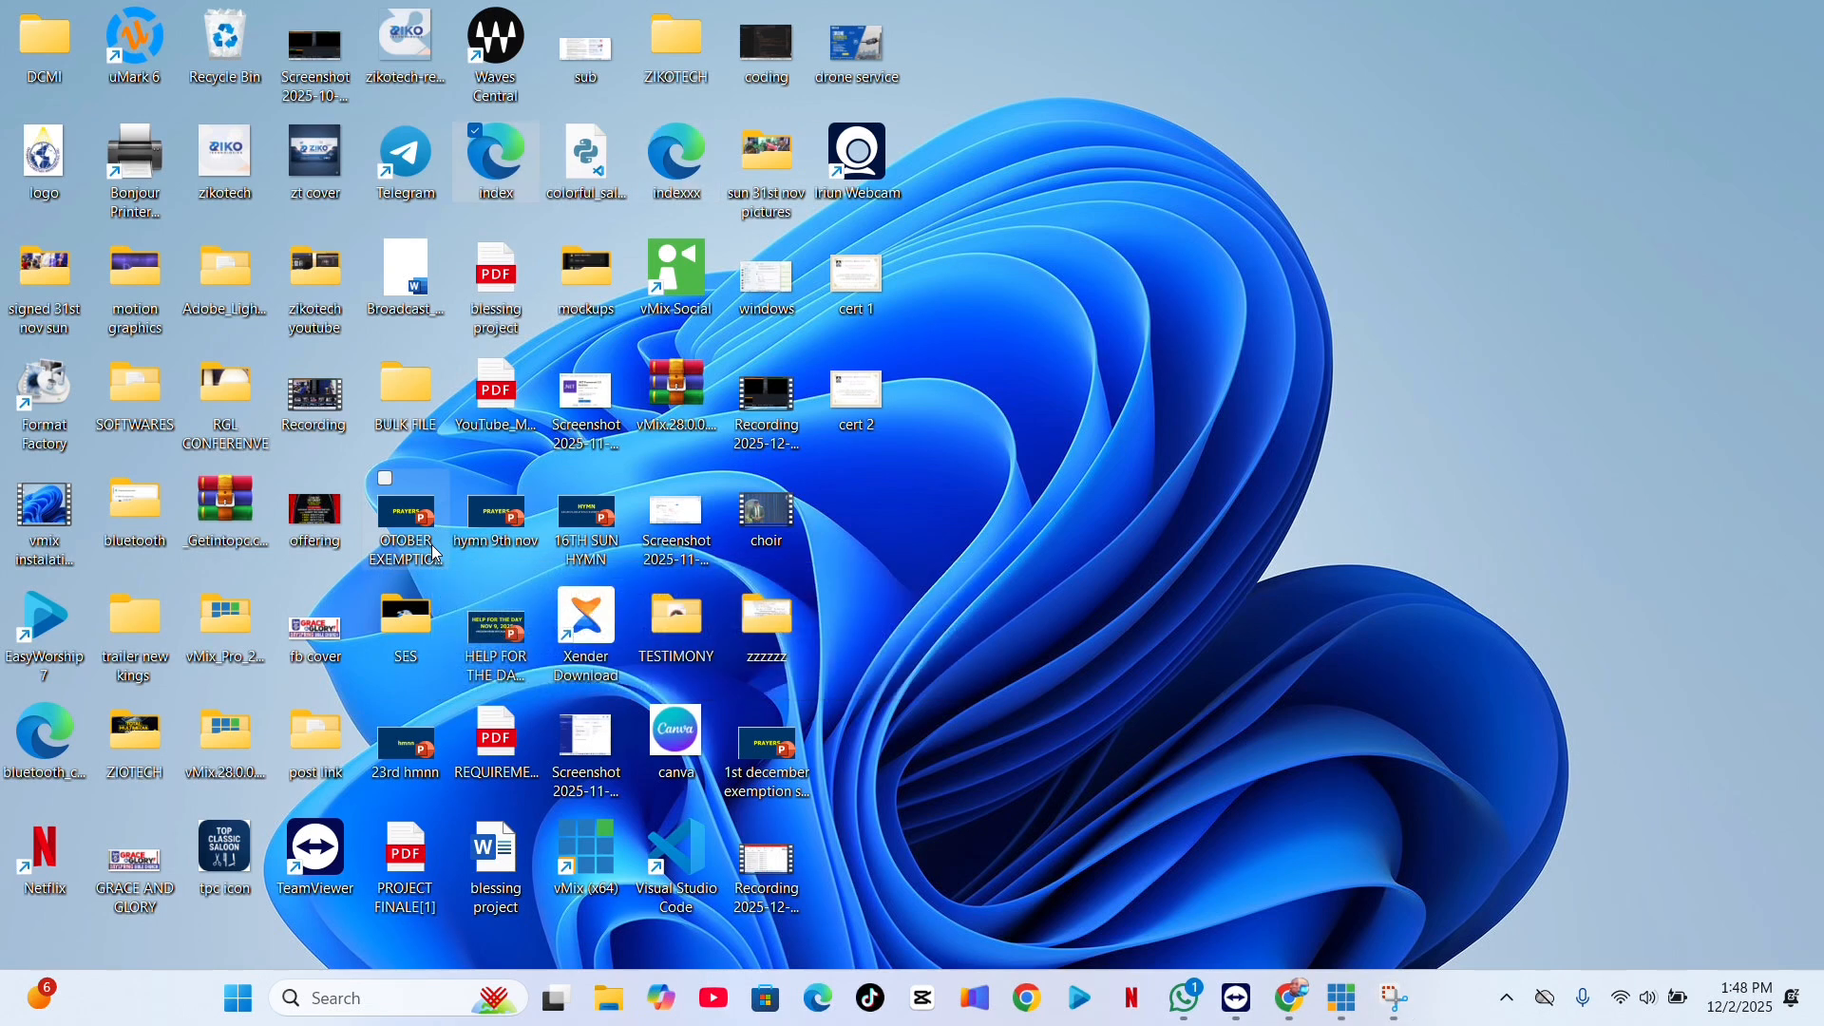
pyautogui.click(863, 171)
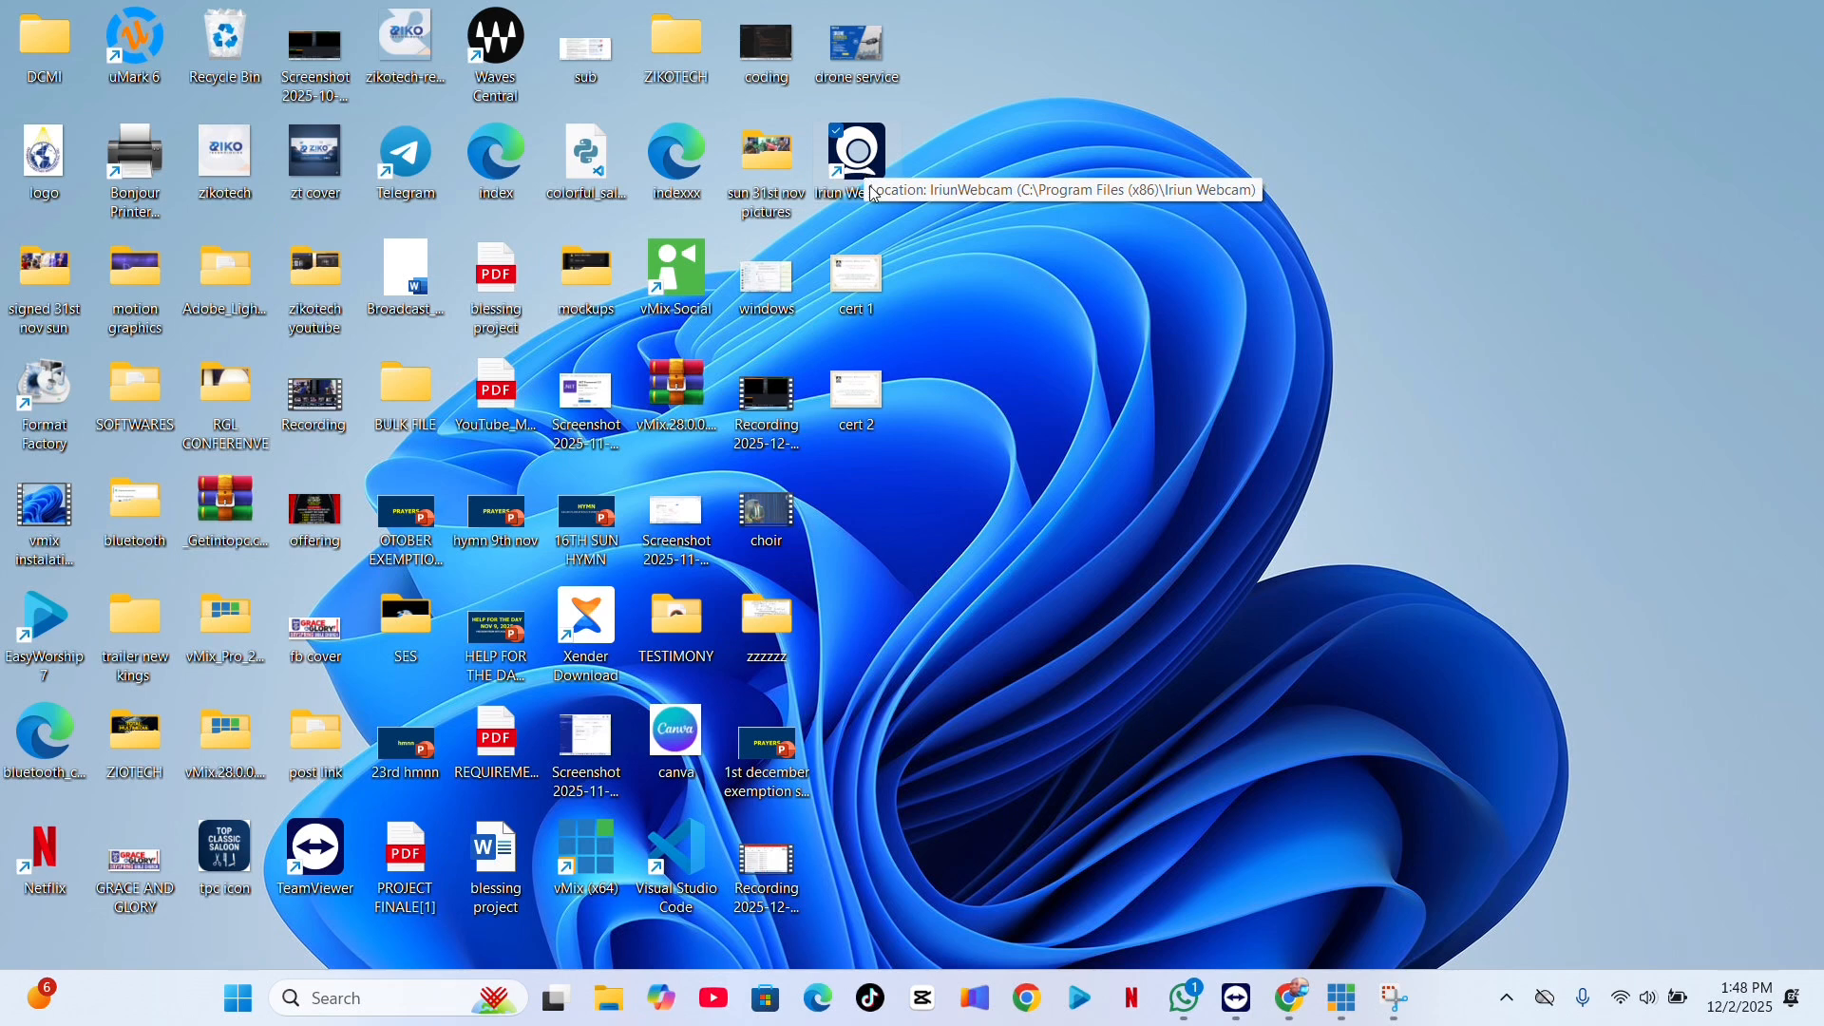
pyautogui.doubleClick(871, 183)
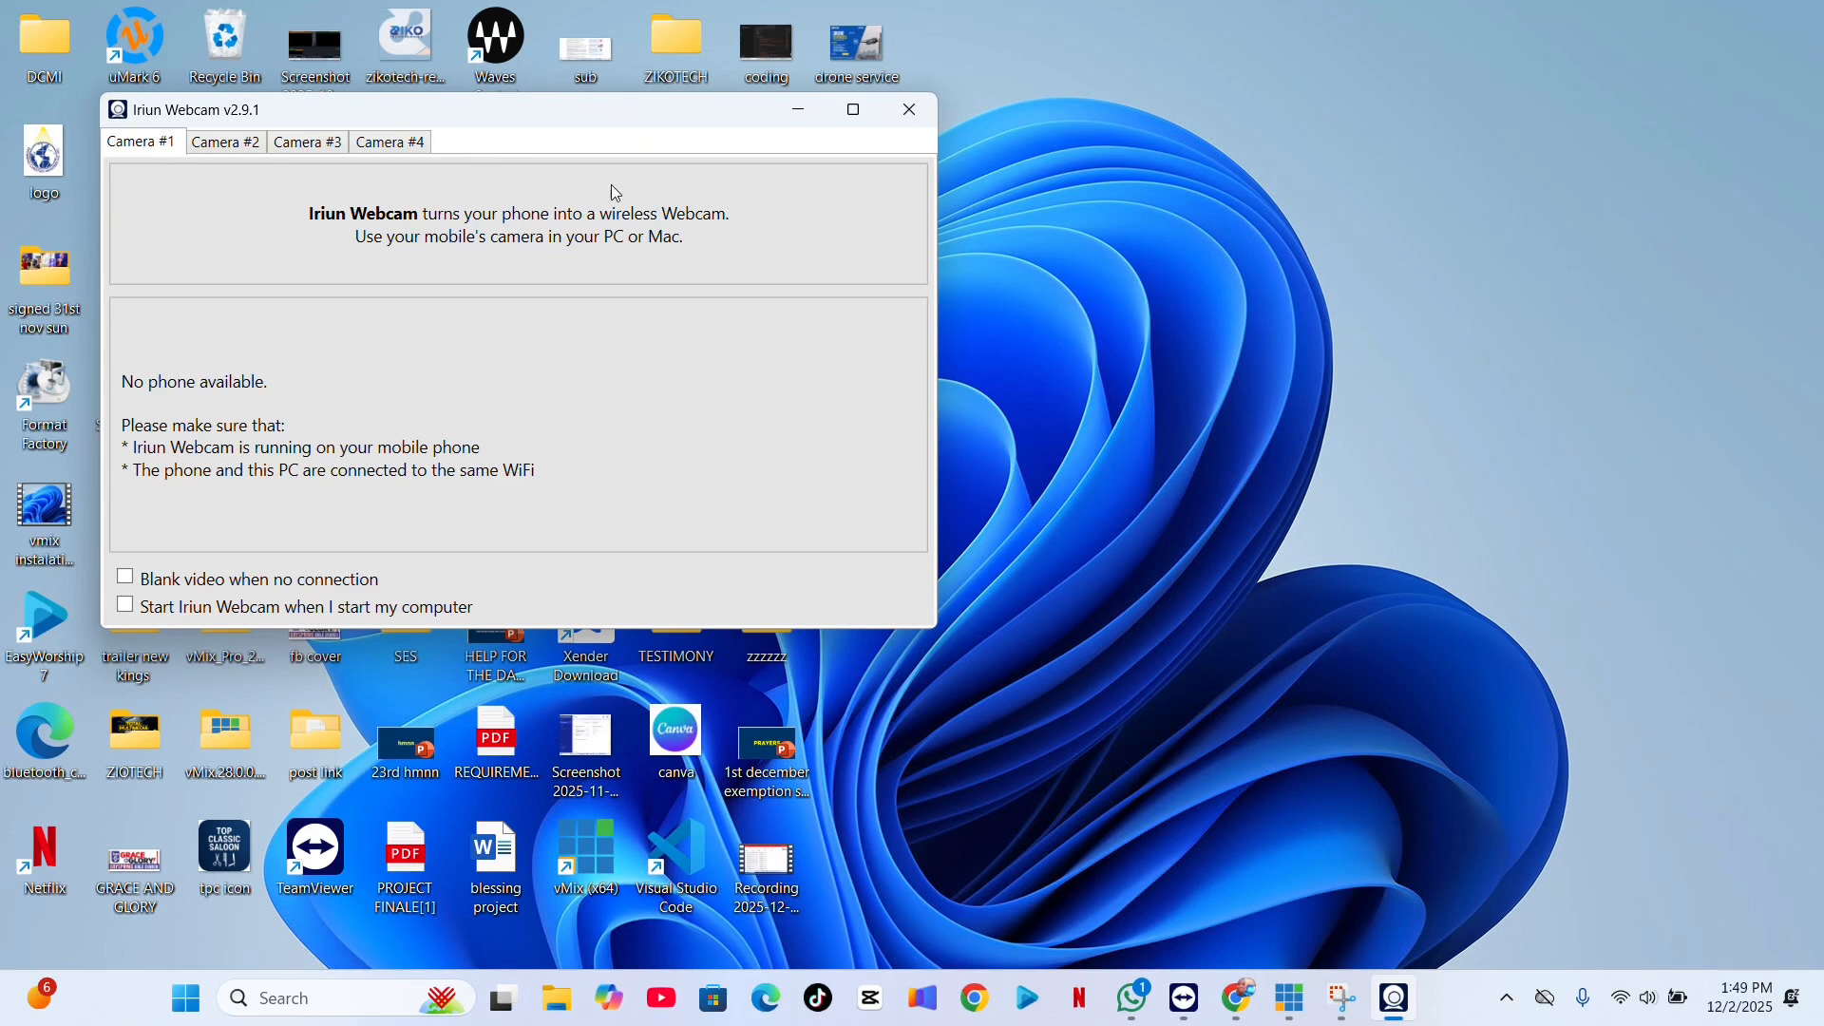
pyautogui.moveTo(505, 108); pyautogui.dragTo(844, 155)
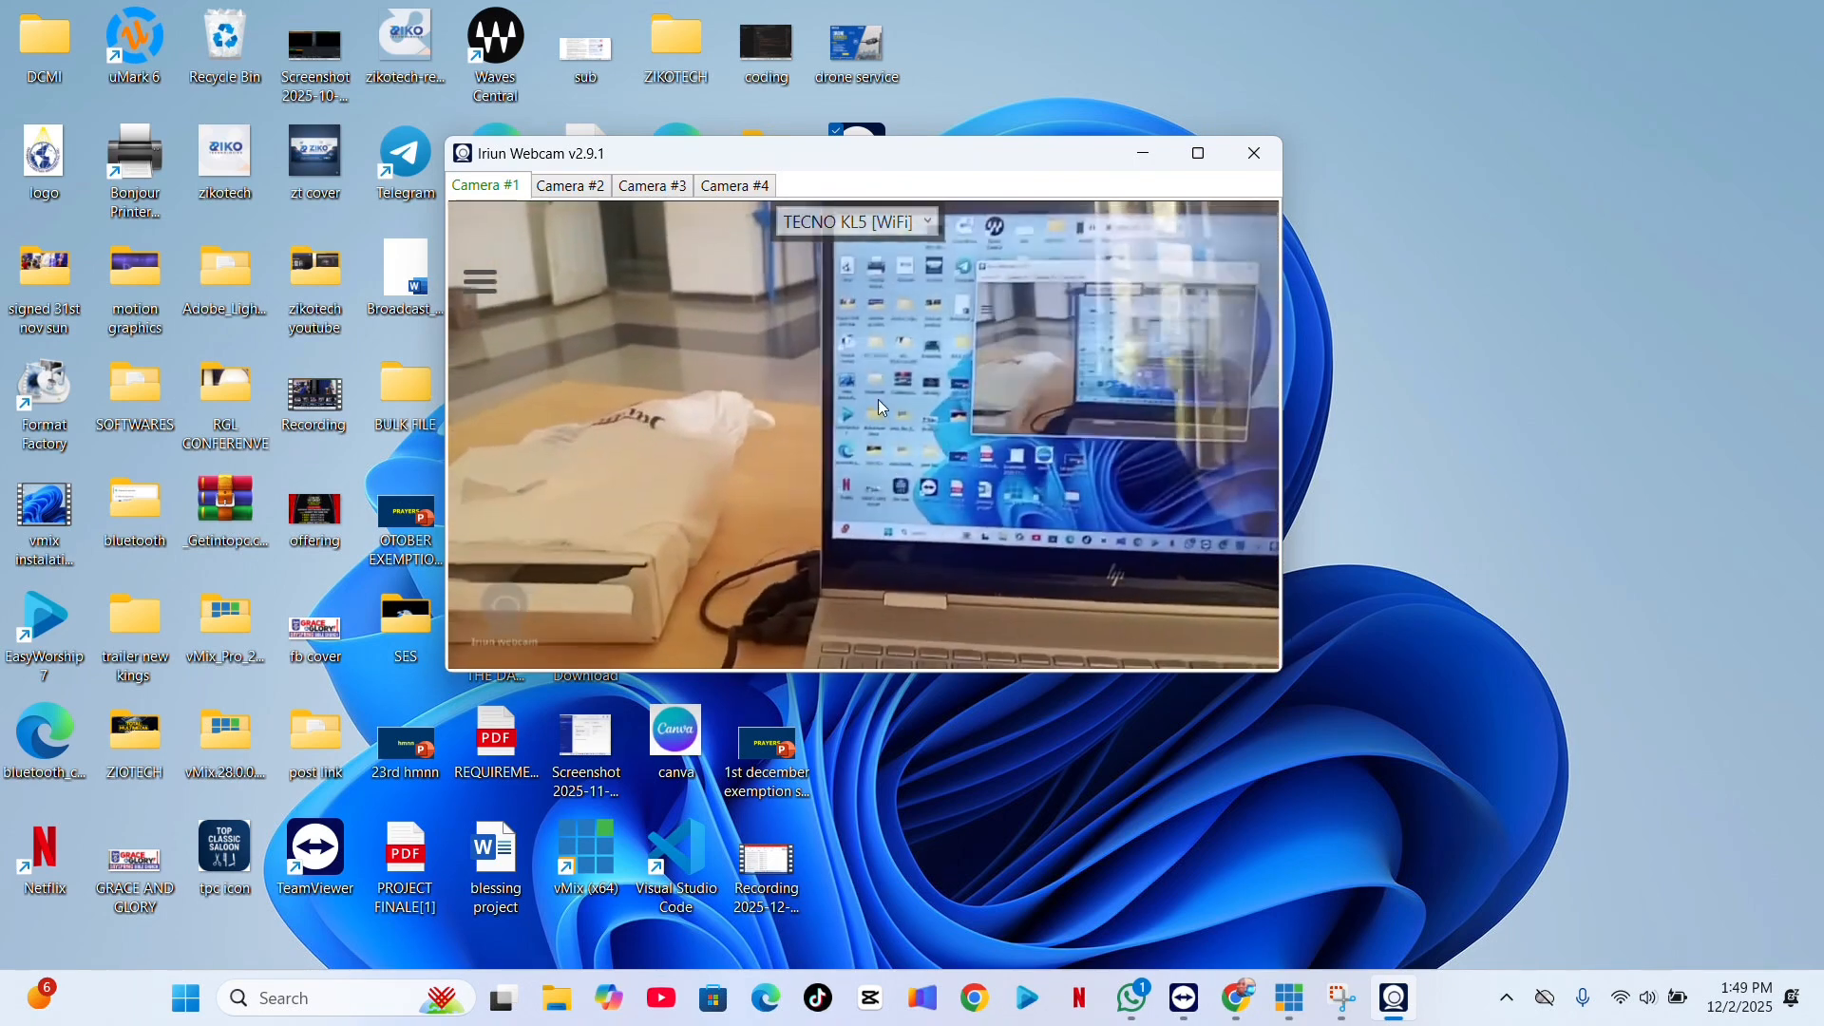
# - Switch to vMix and add a camera input using Iriun Webcam with the audio device set to None
pyautogui.click(1294, 1004)
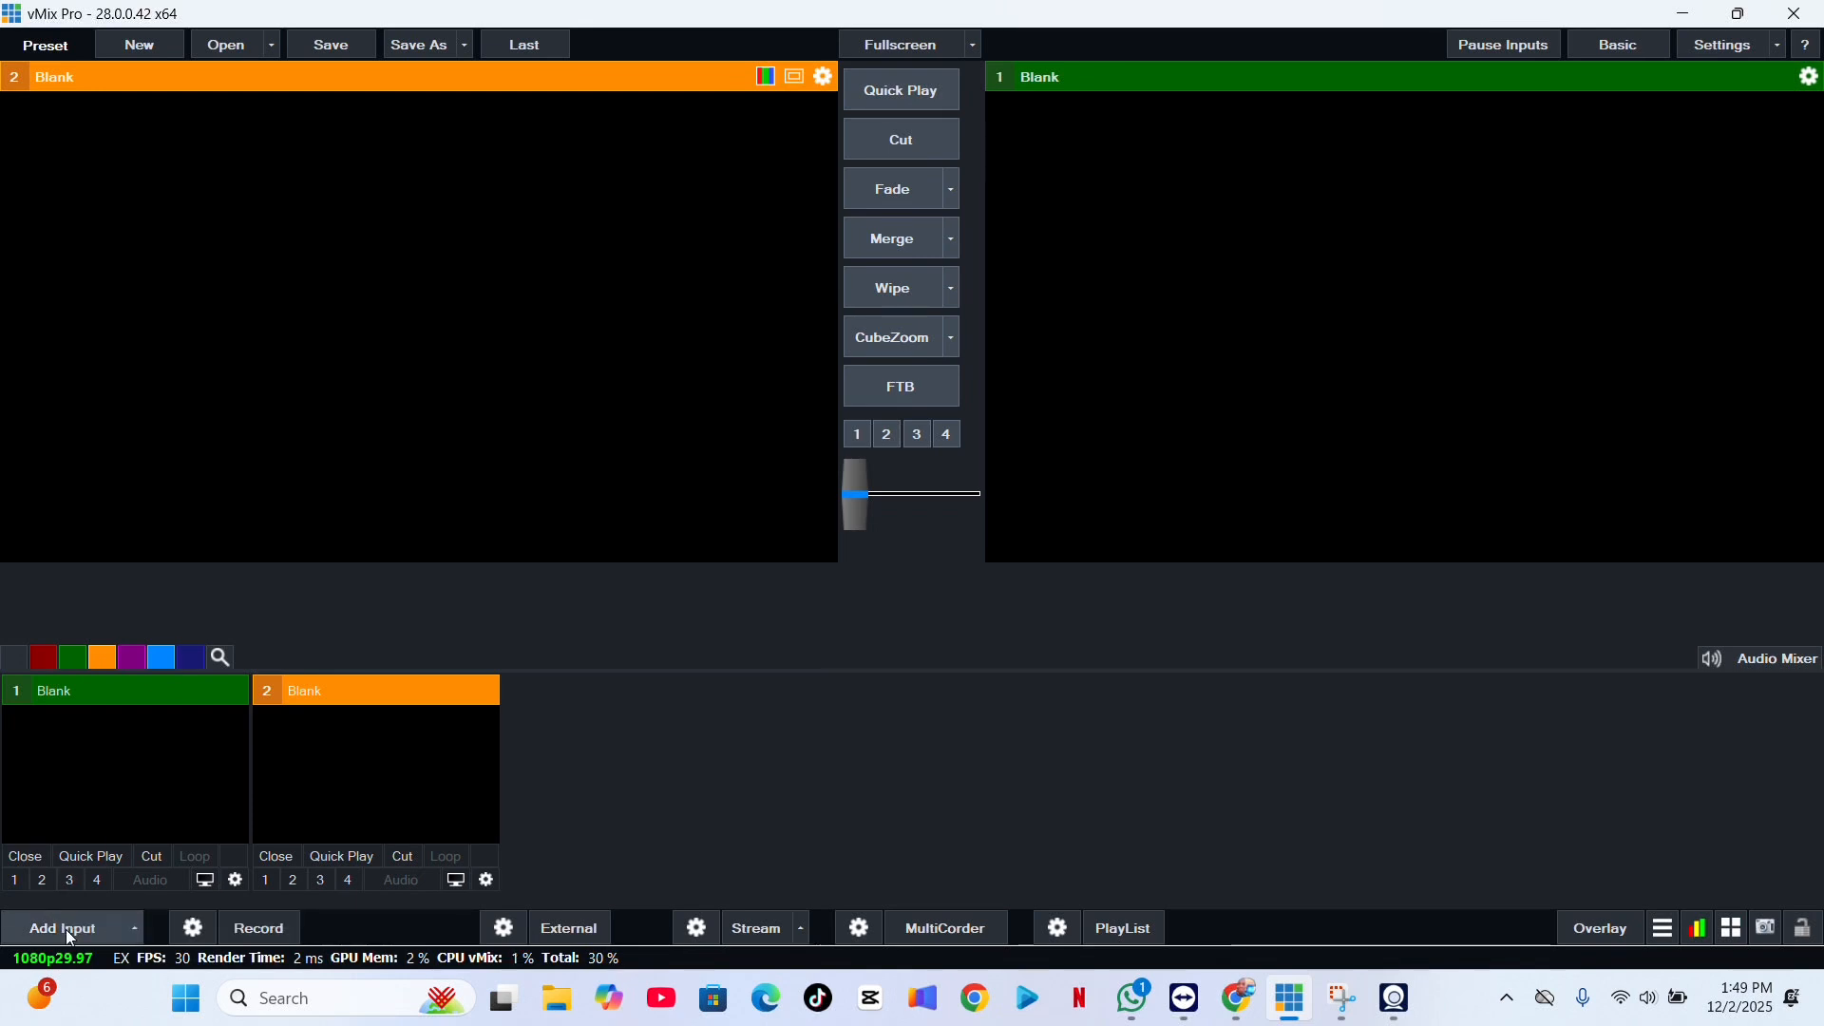
pyautogui.click(94, 920)
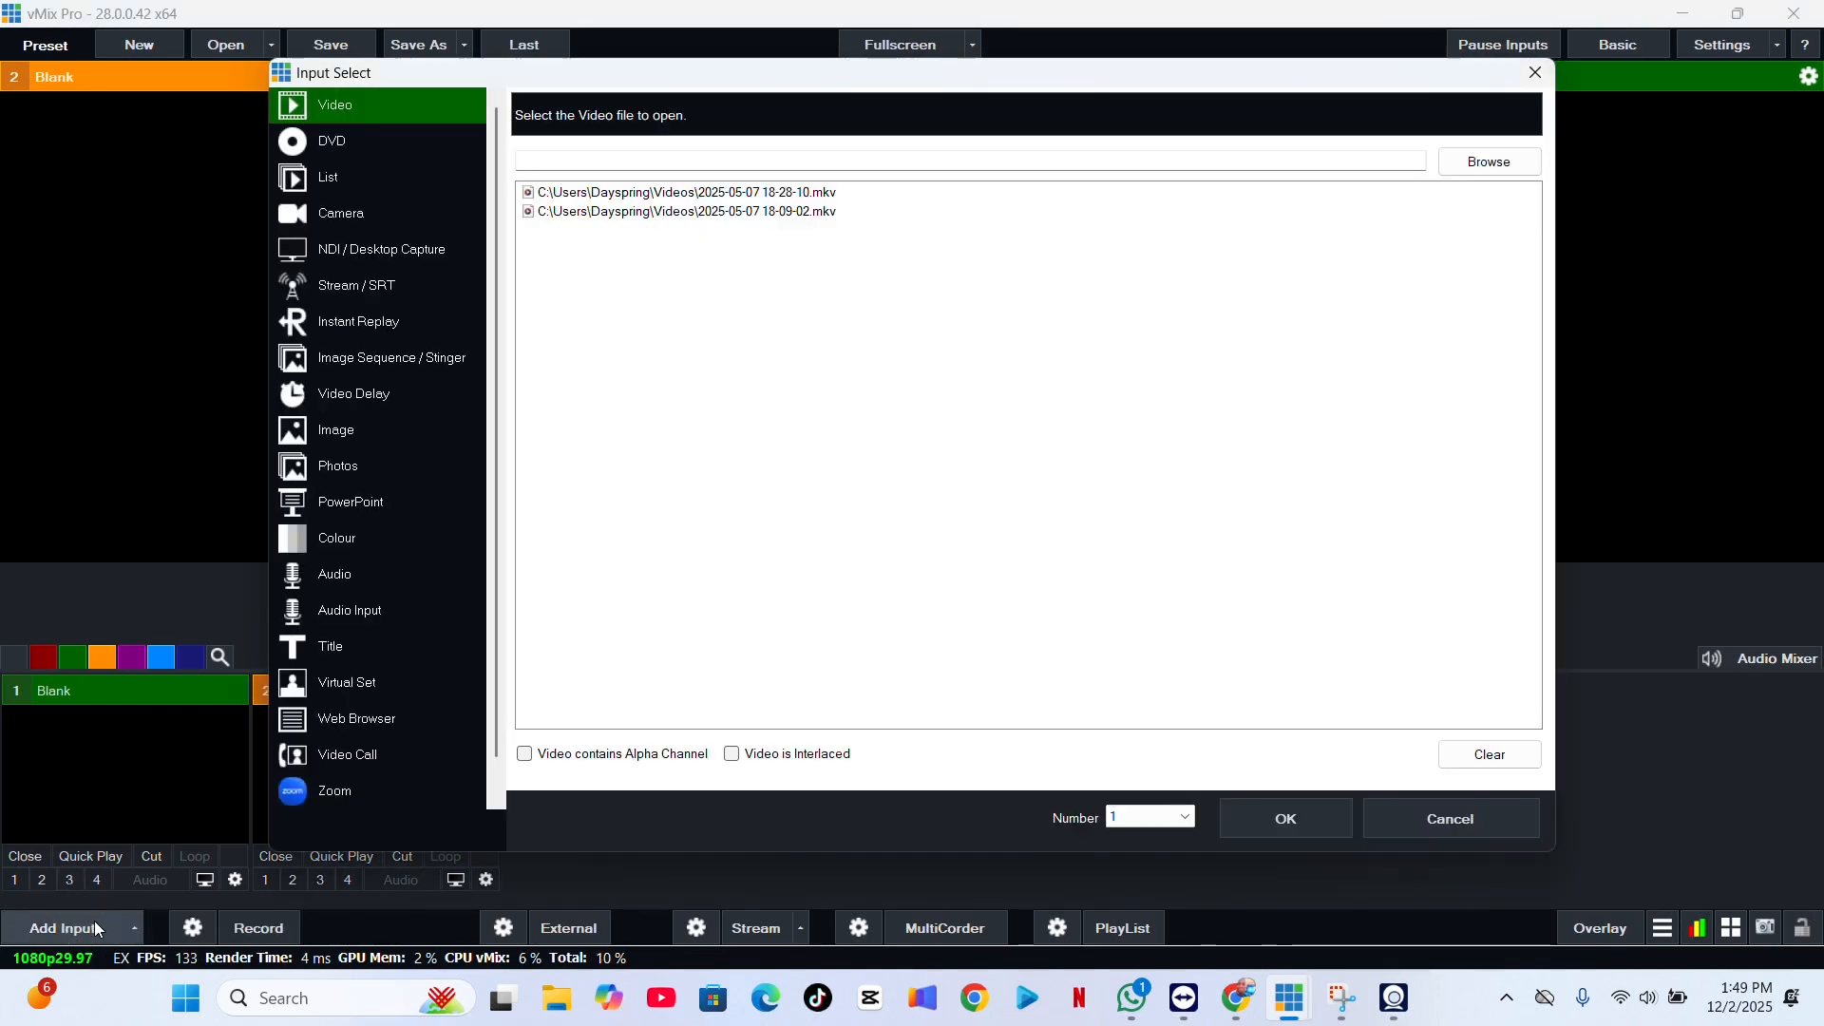
pyautogui.click(348, 212)
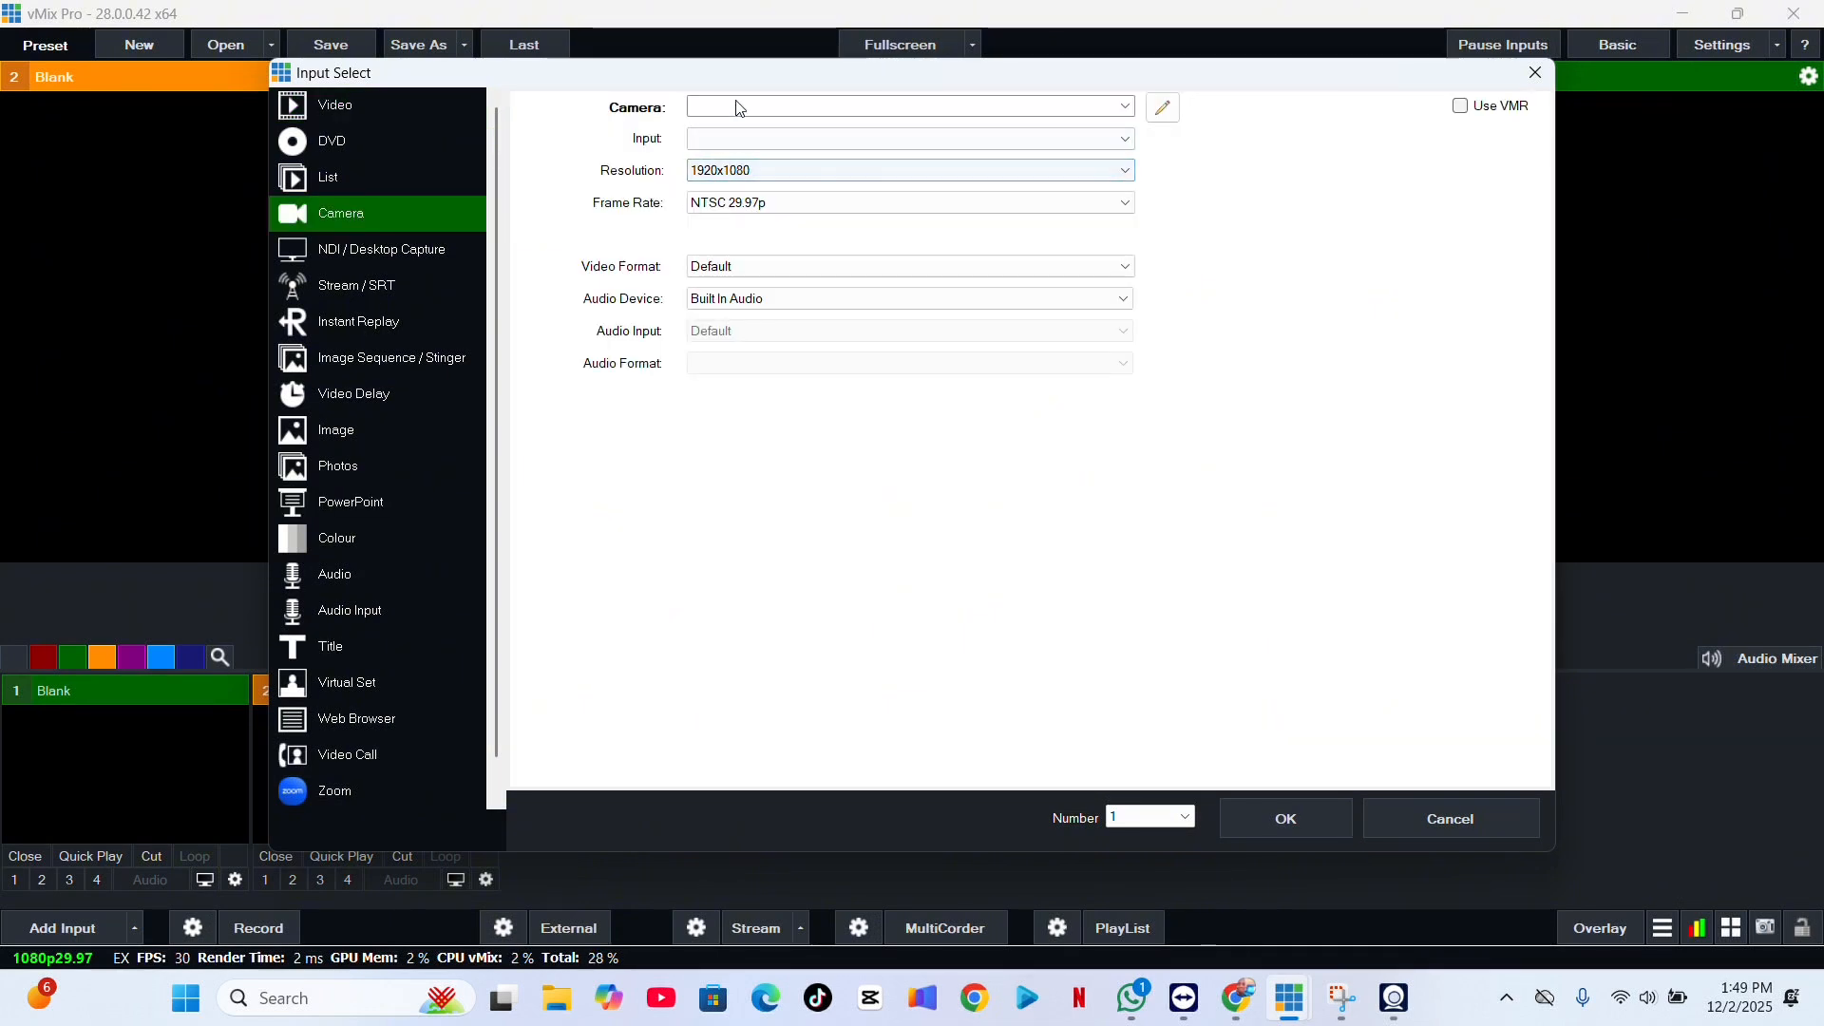
pyautogui.click(742, 108)
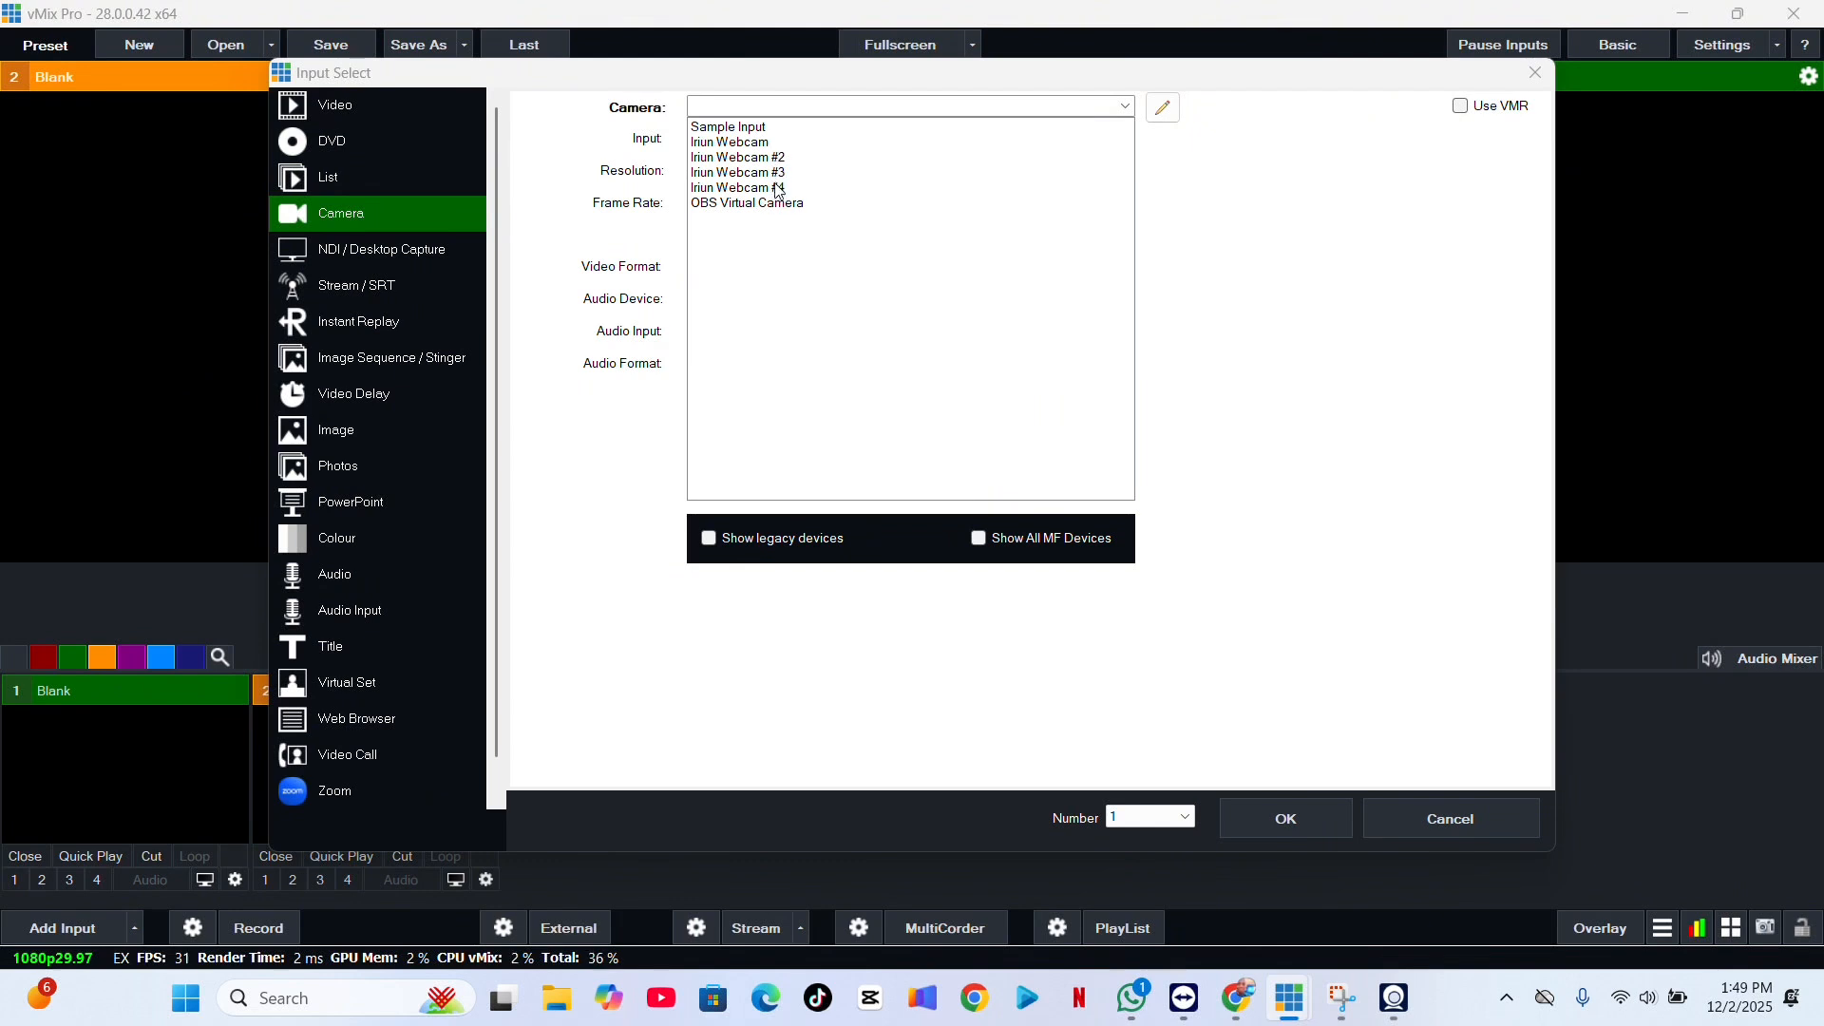
pyautogui.click(733, 143)
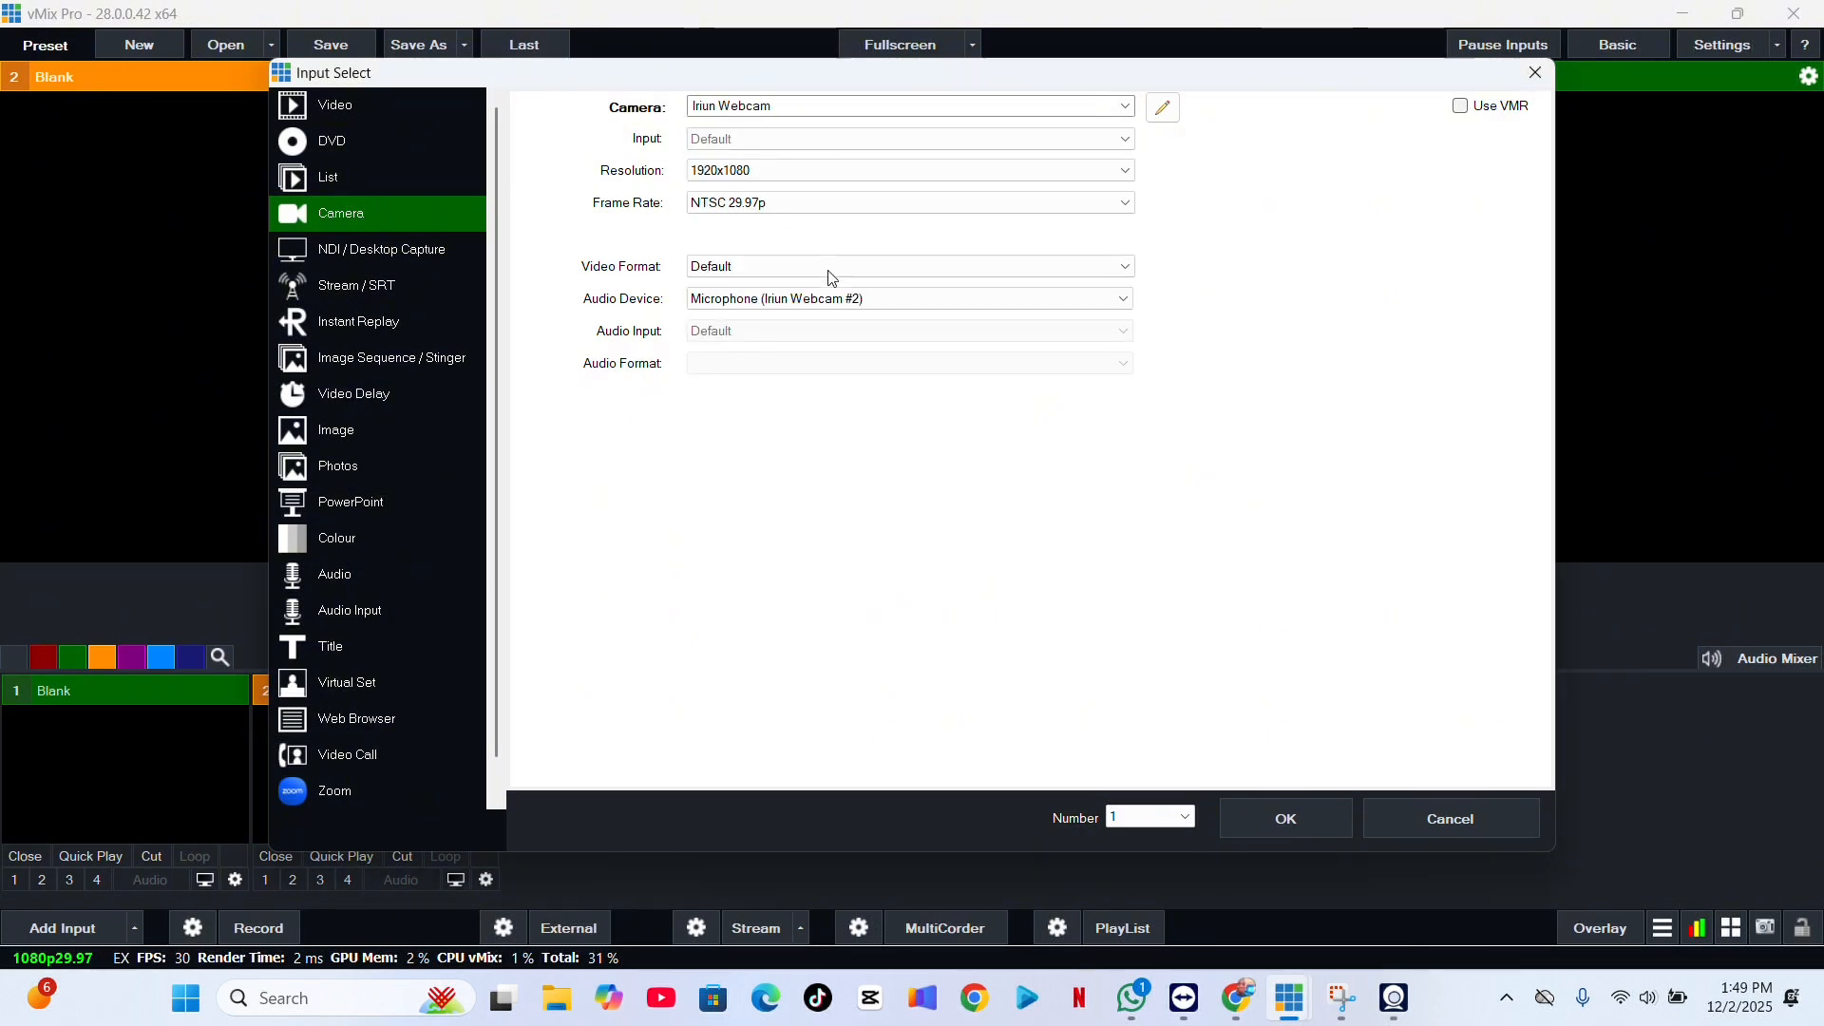
pyautogui.click(769, 302)
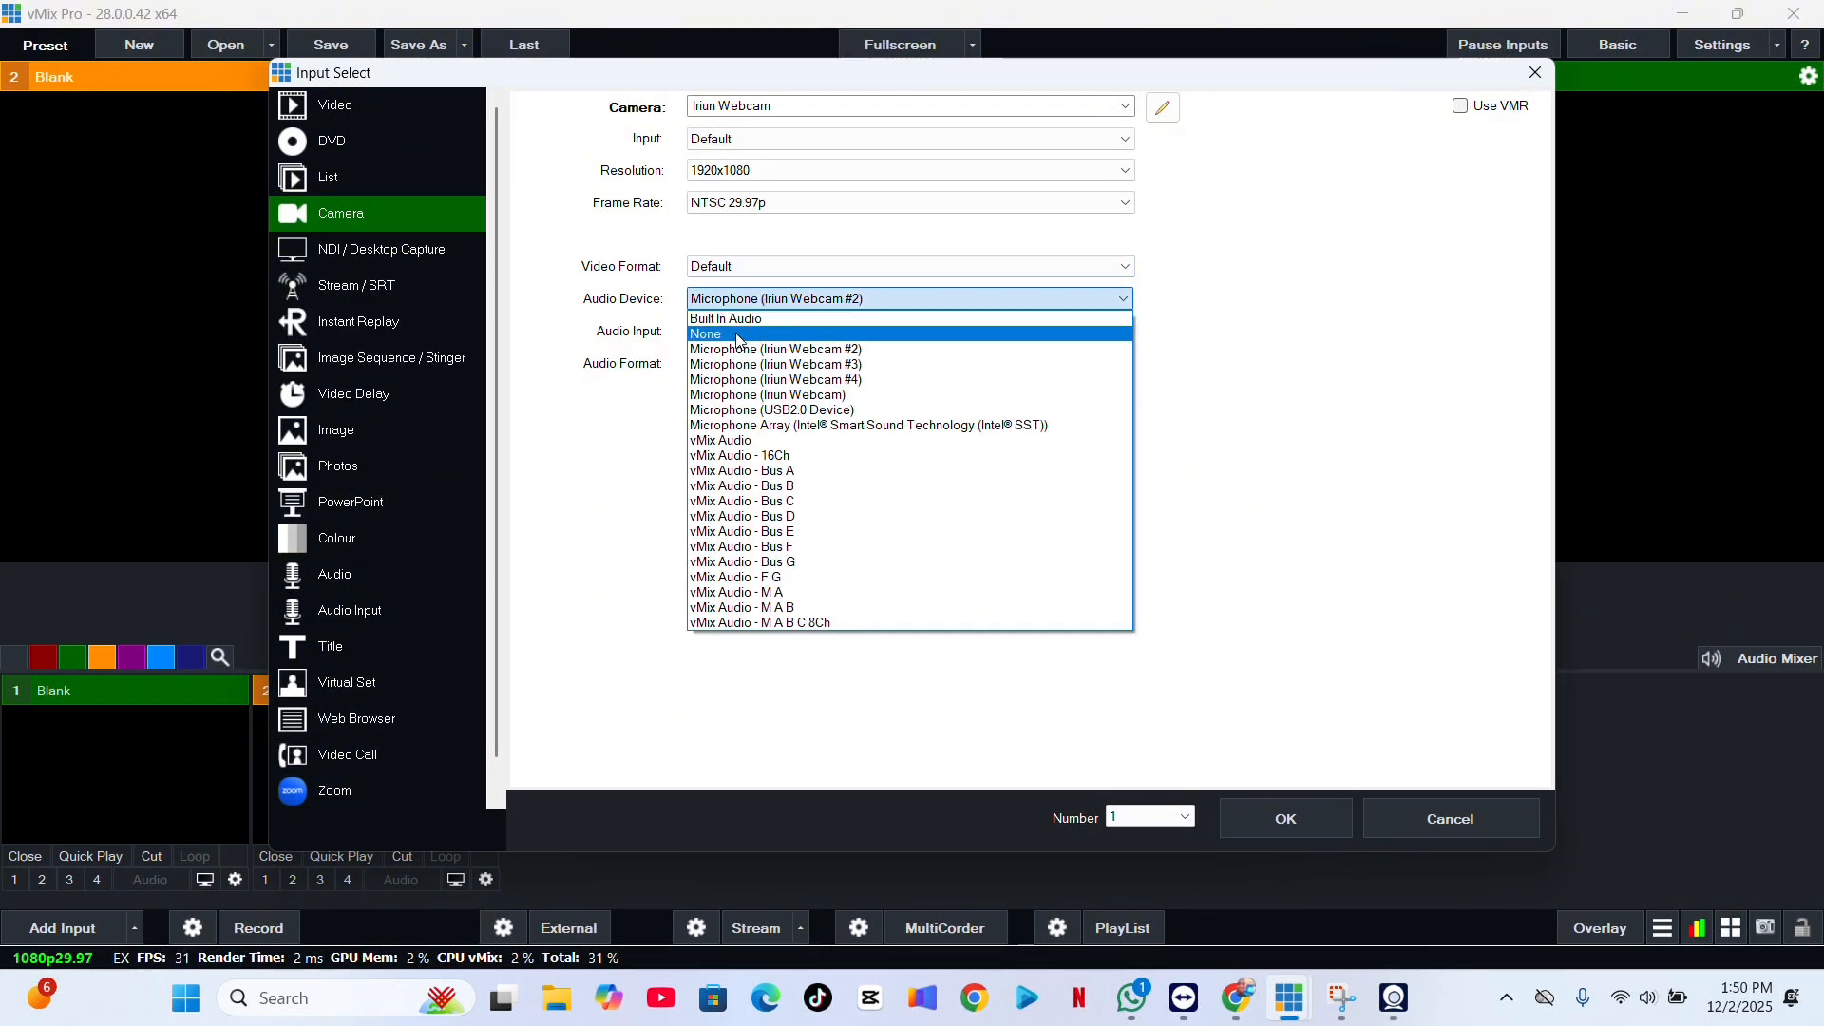
pyautogui.click(741, 330)
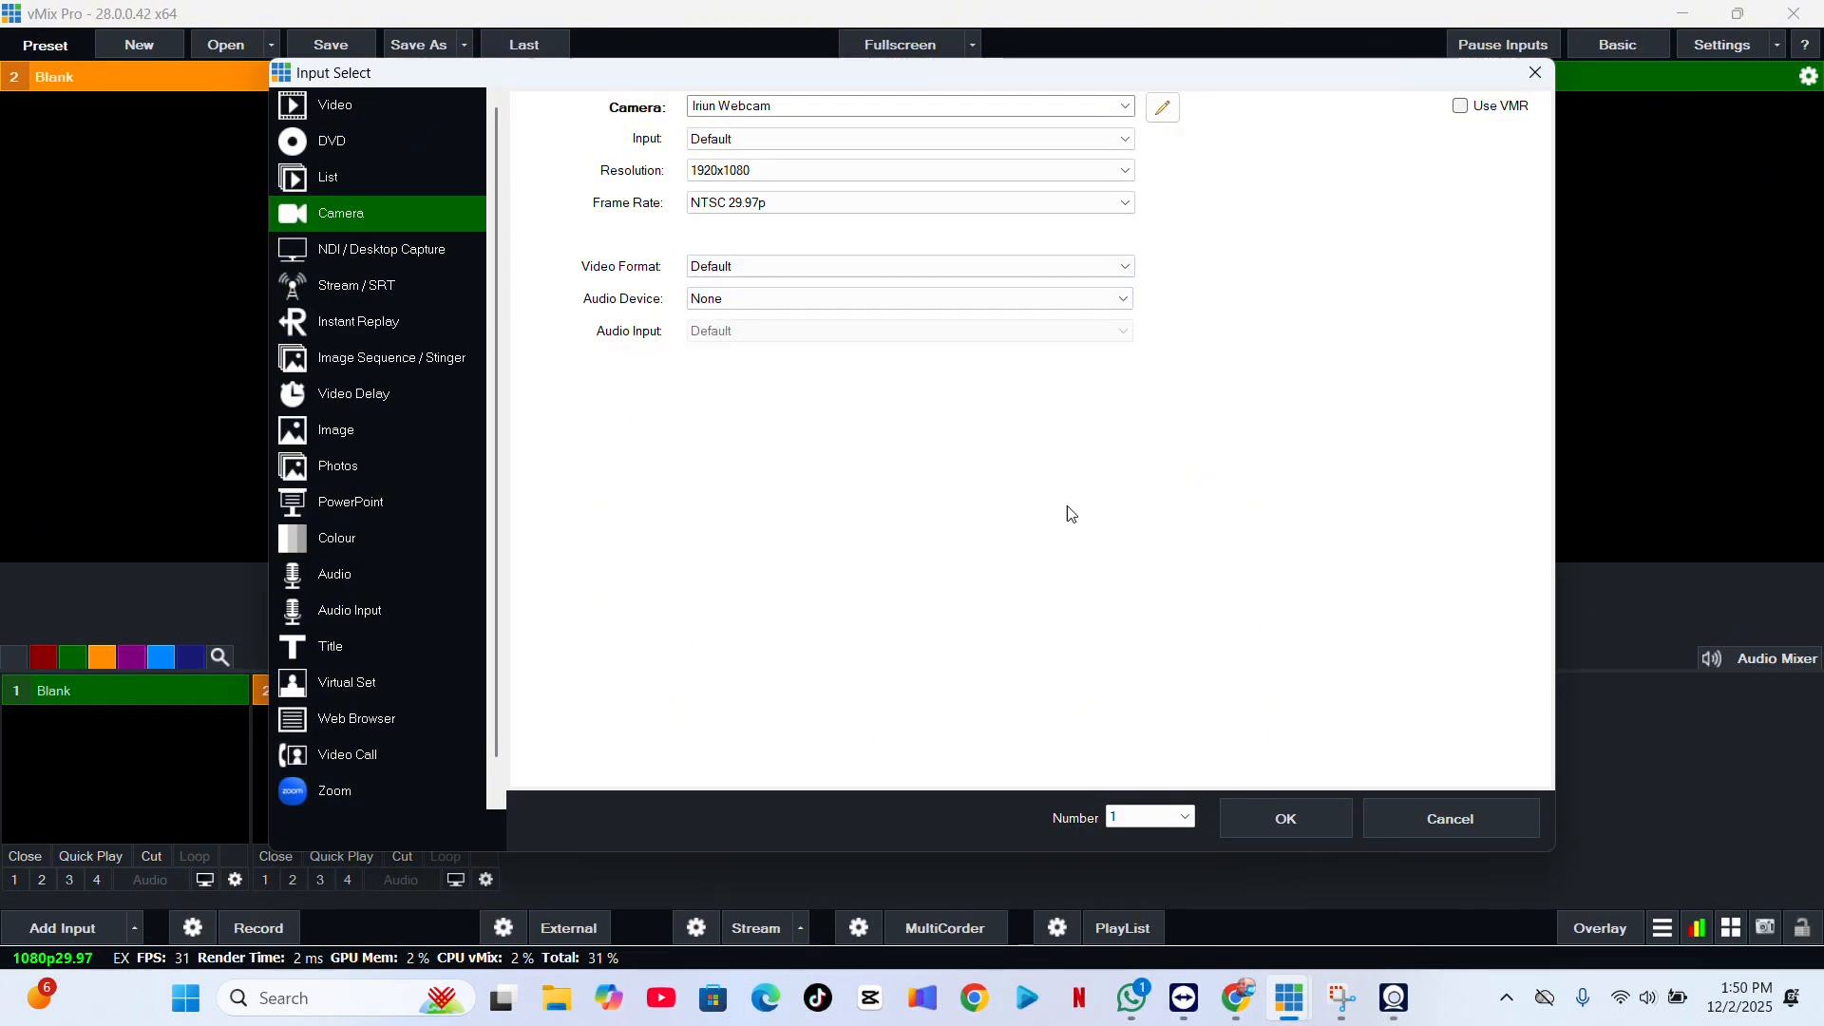
pyautogui.click(1287, 819)
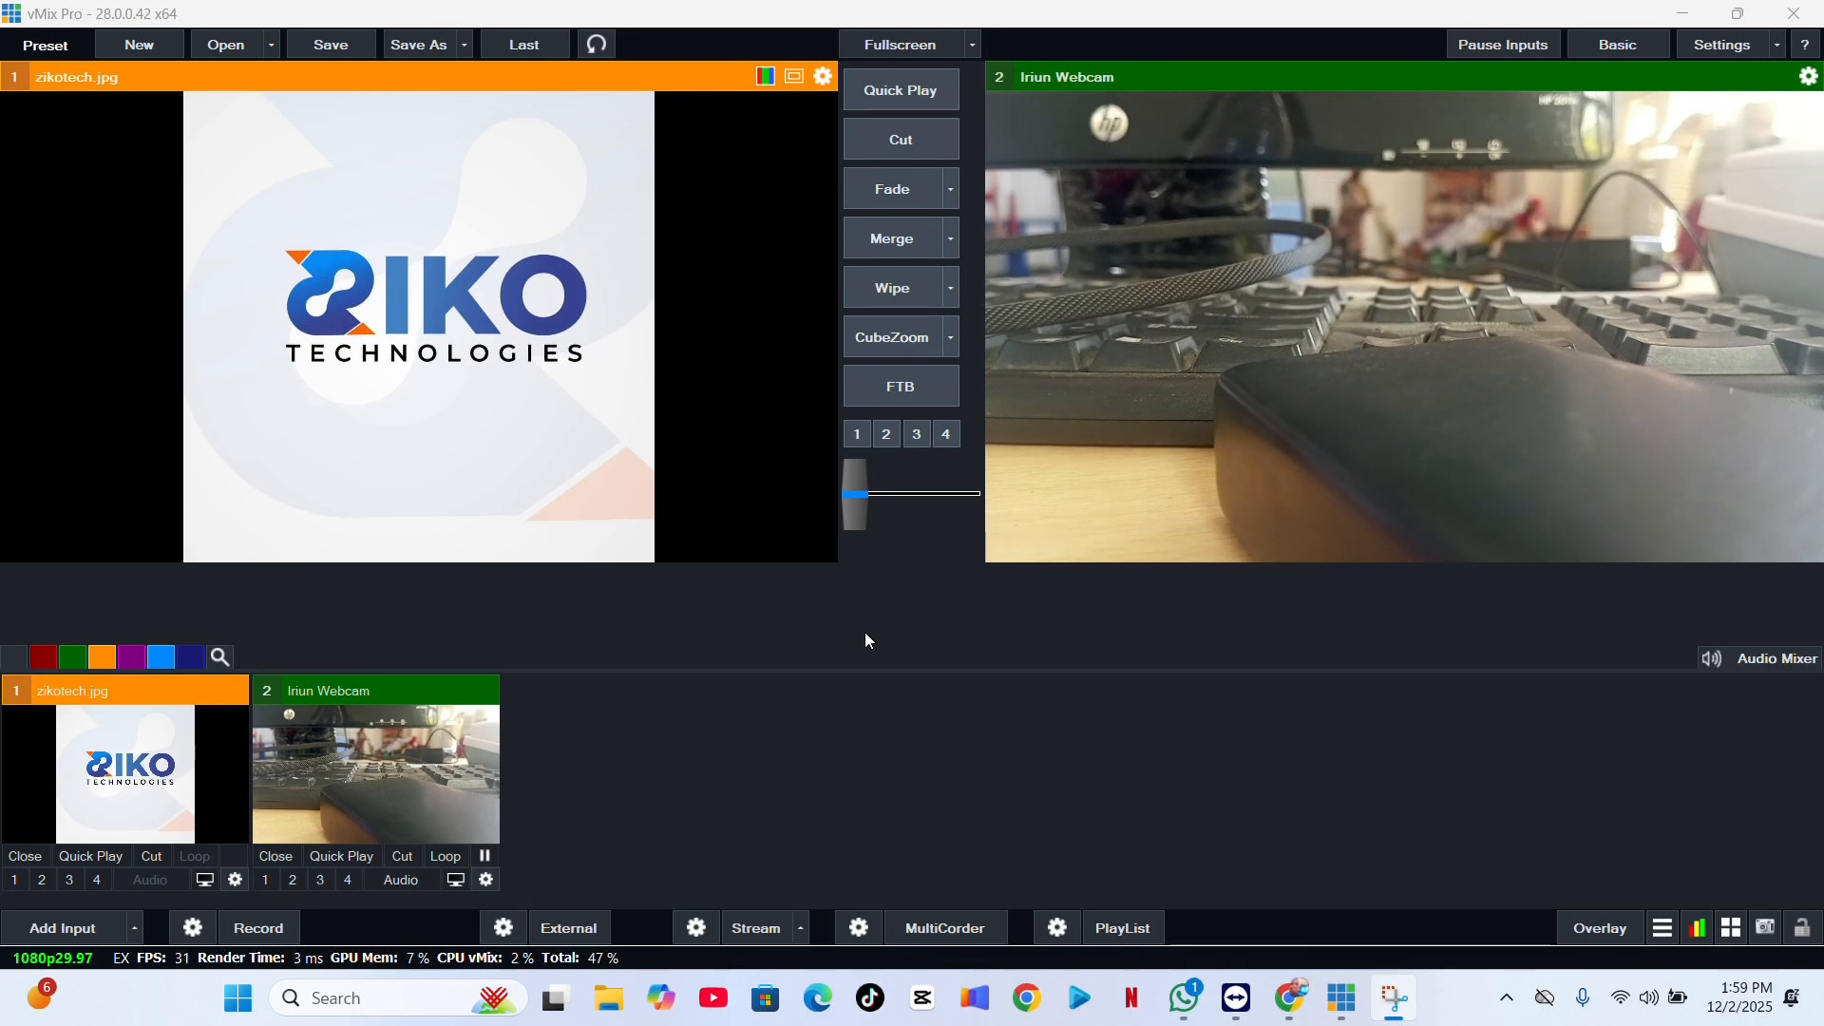
# - Add another camera input using Iriun Webcam #2 with the audio device set to None
pyautogui.click(85, 936)
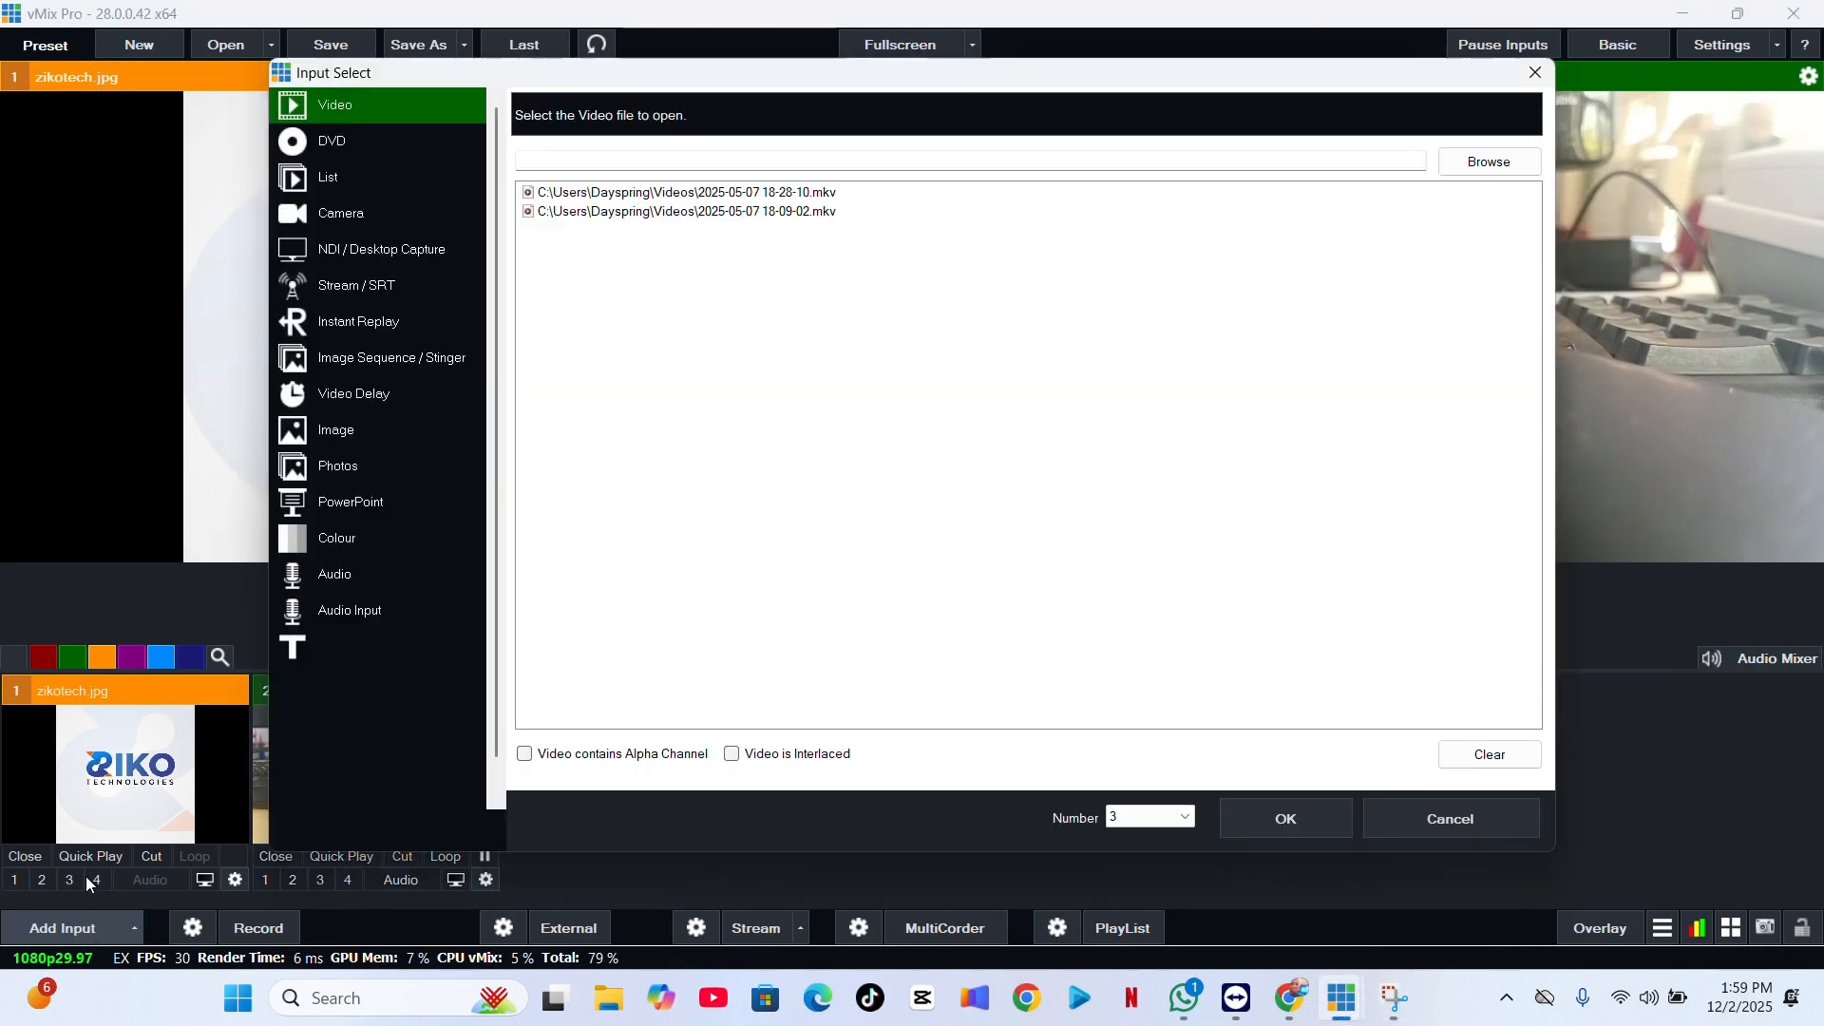
pyautogui.click(373, 211)
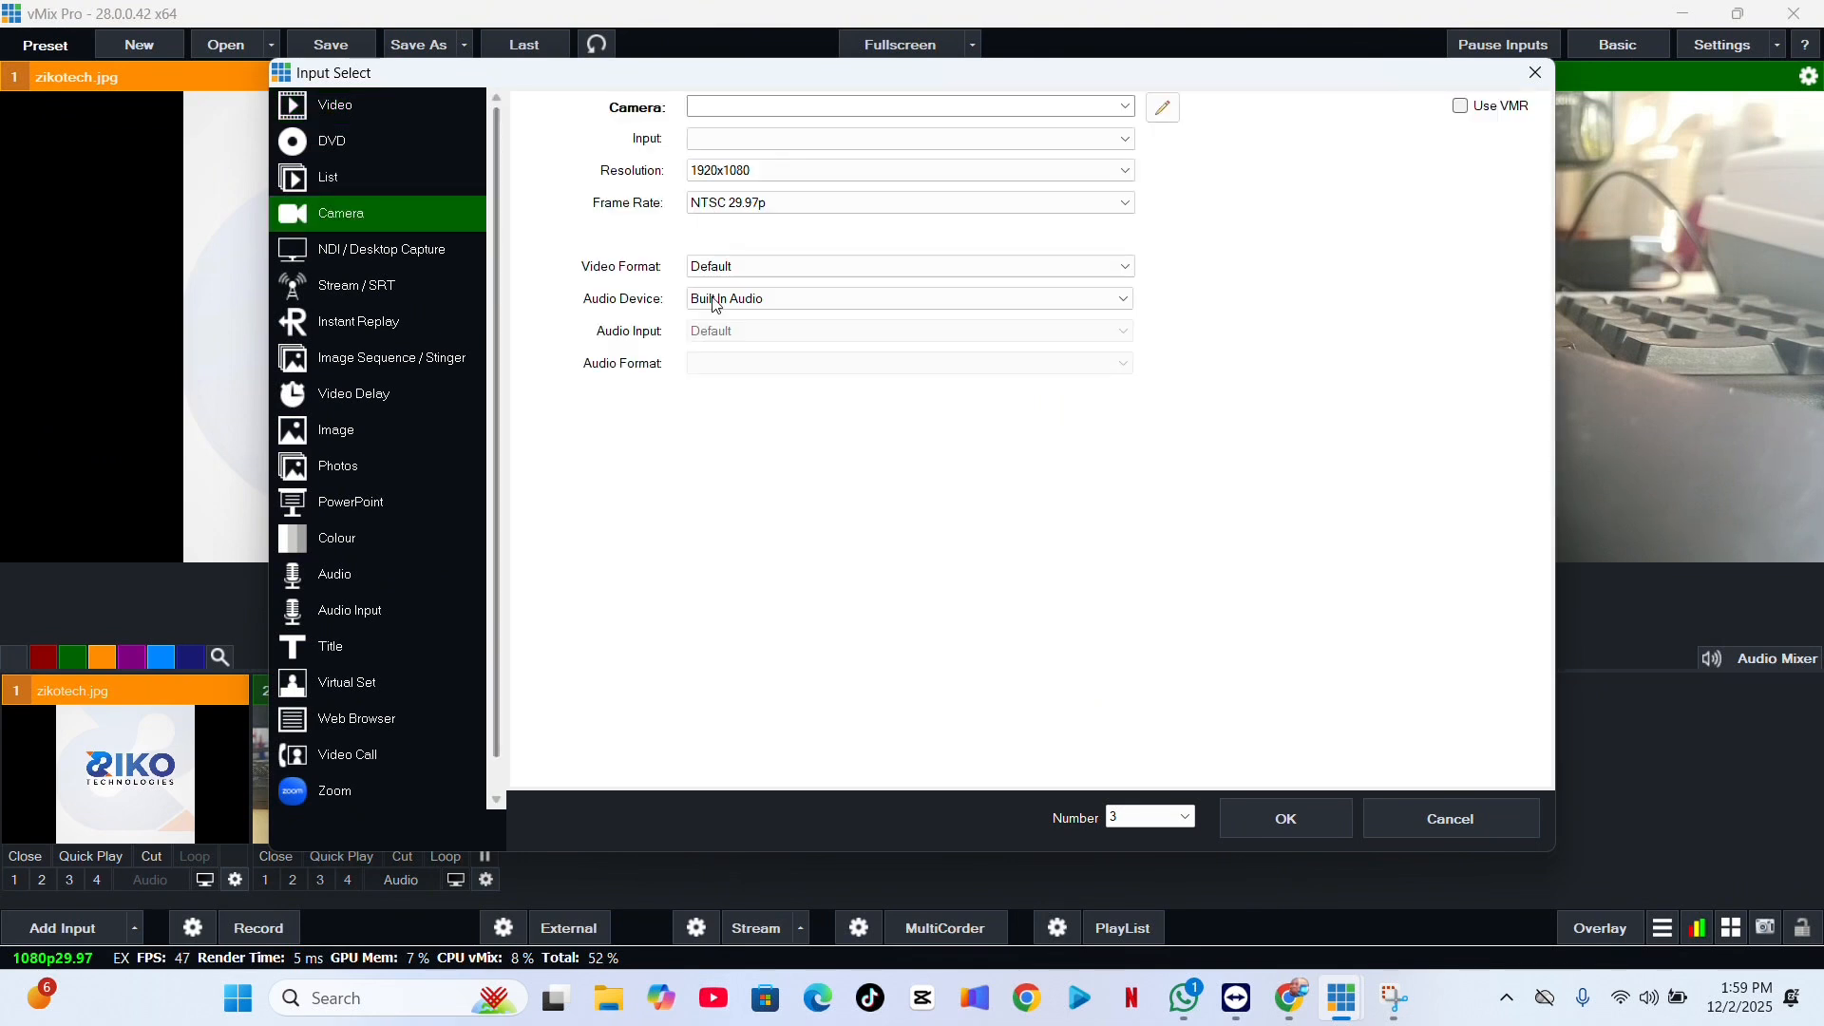
pyautogui.click(777, 111)
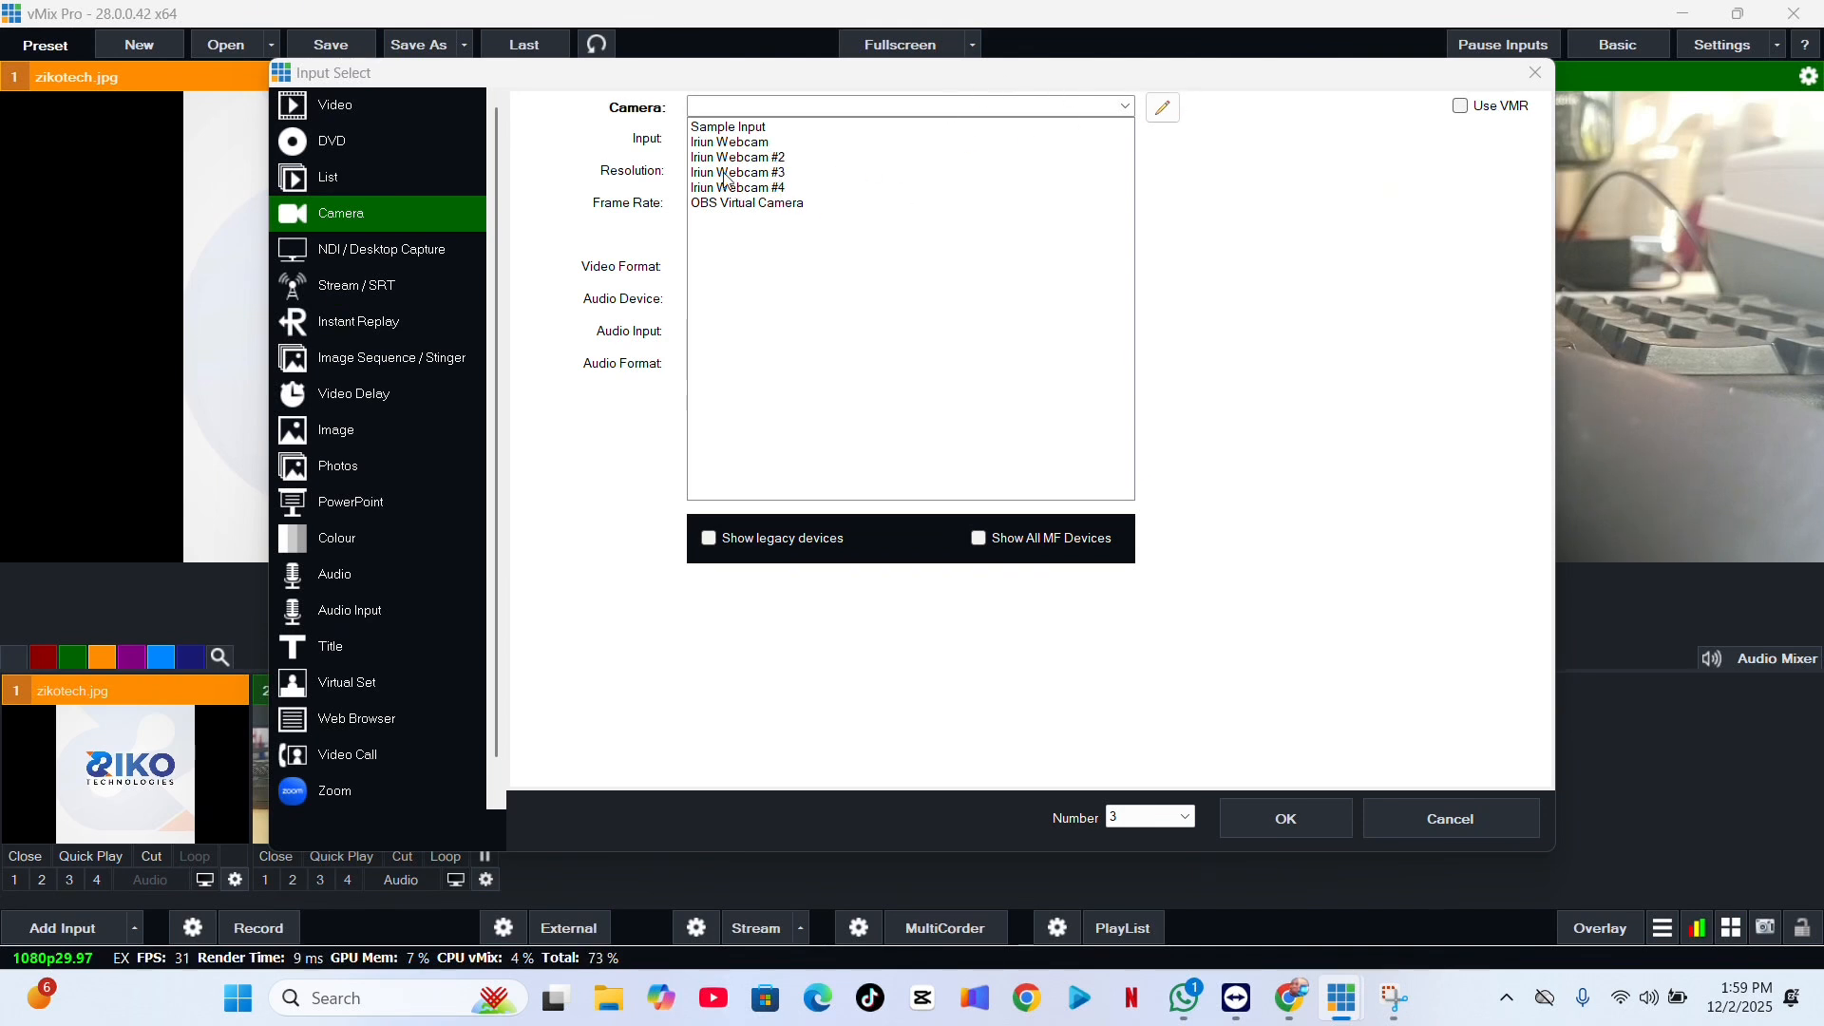
pyautogui.click(777, 158)
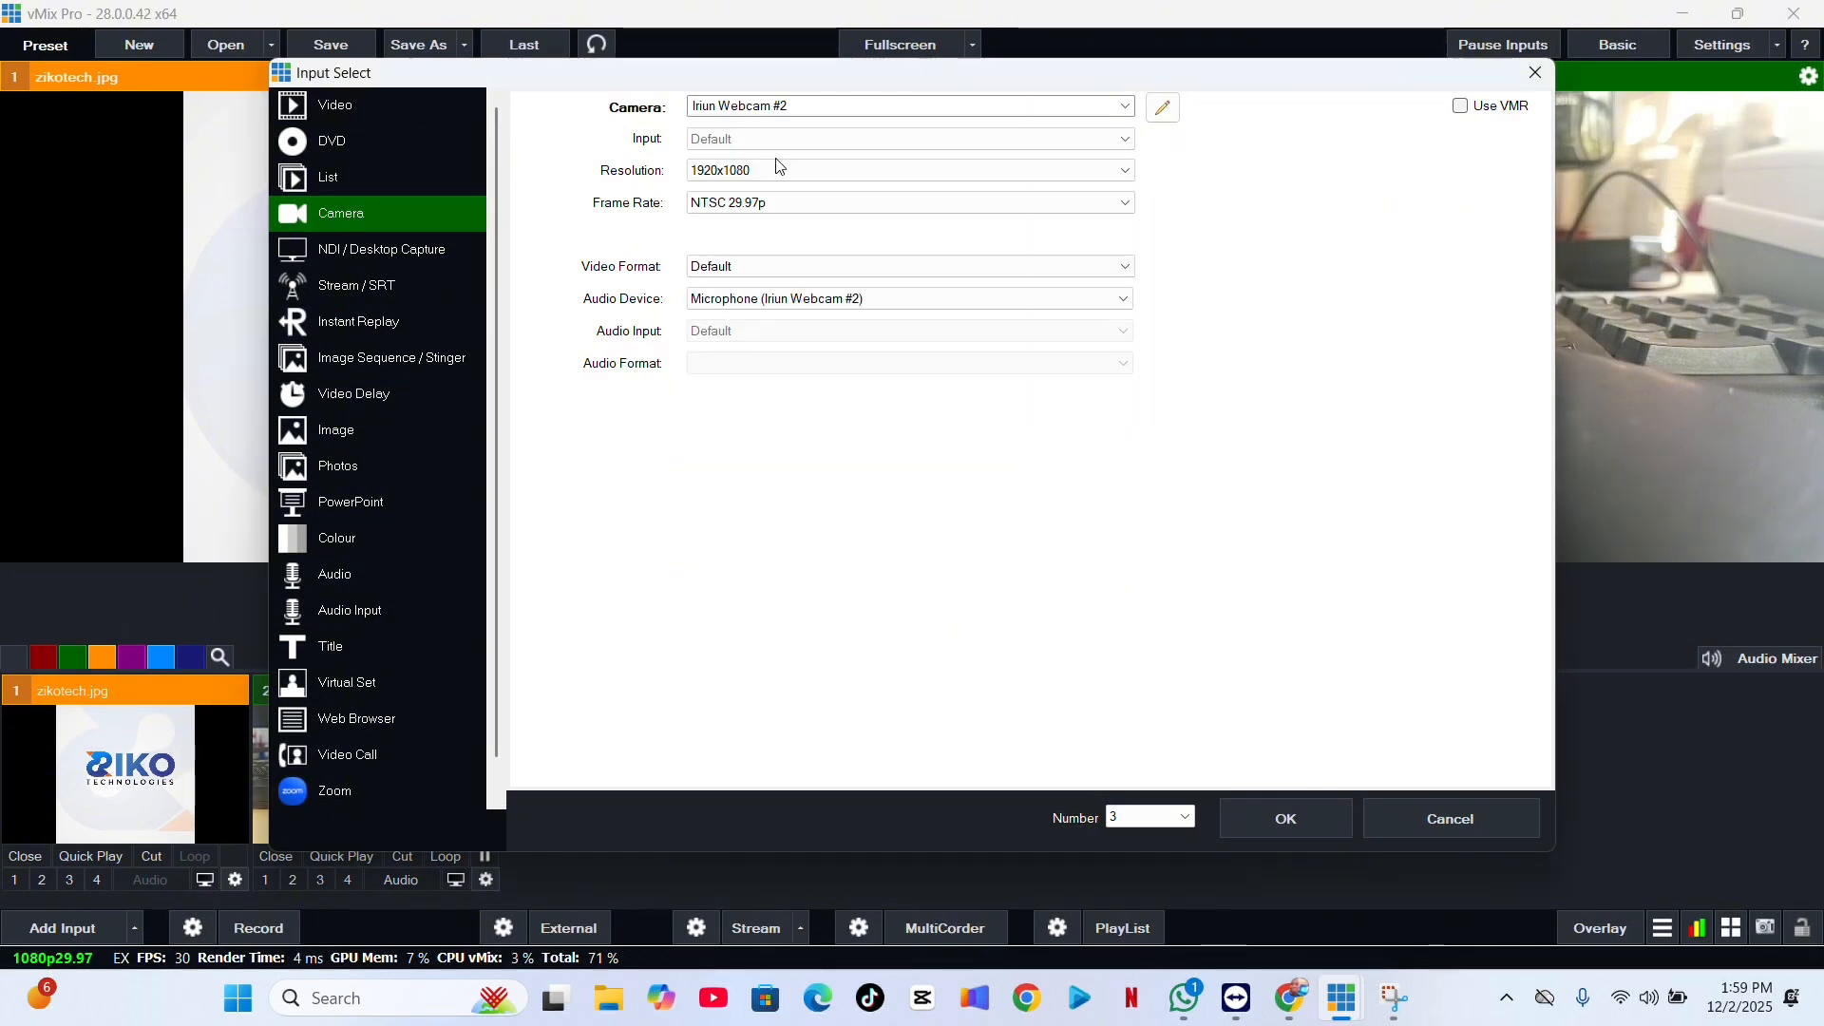
pyautogui.click(785, 300)
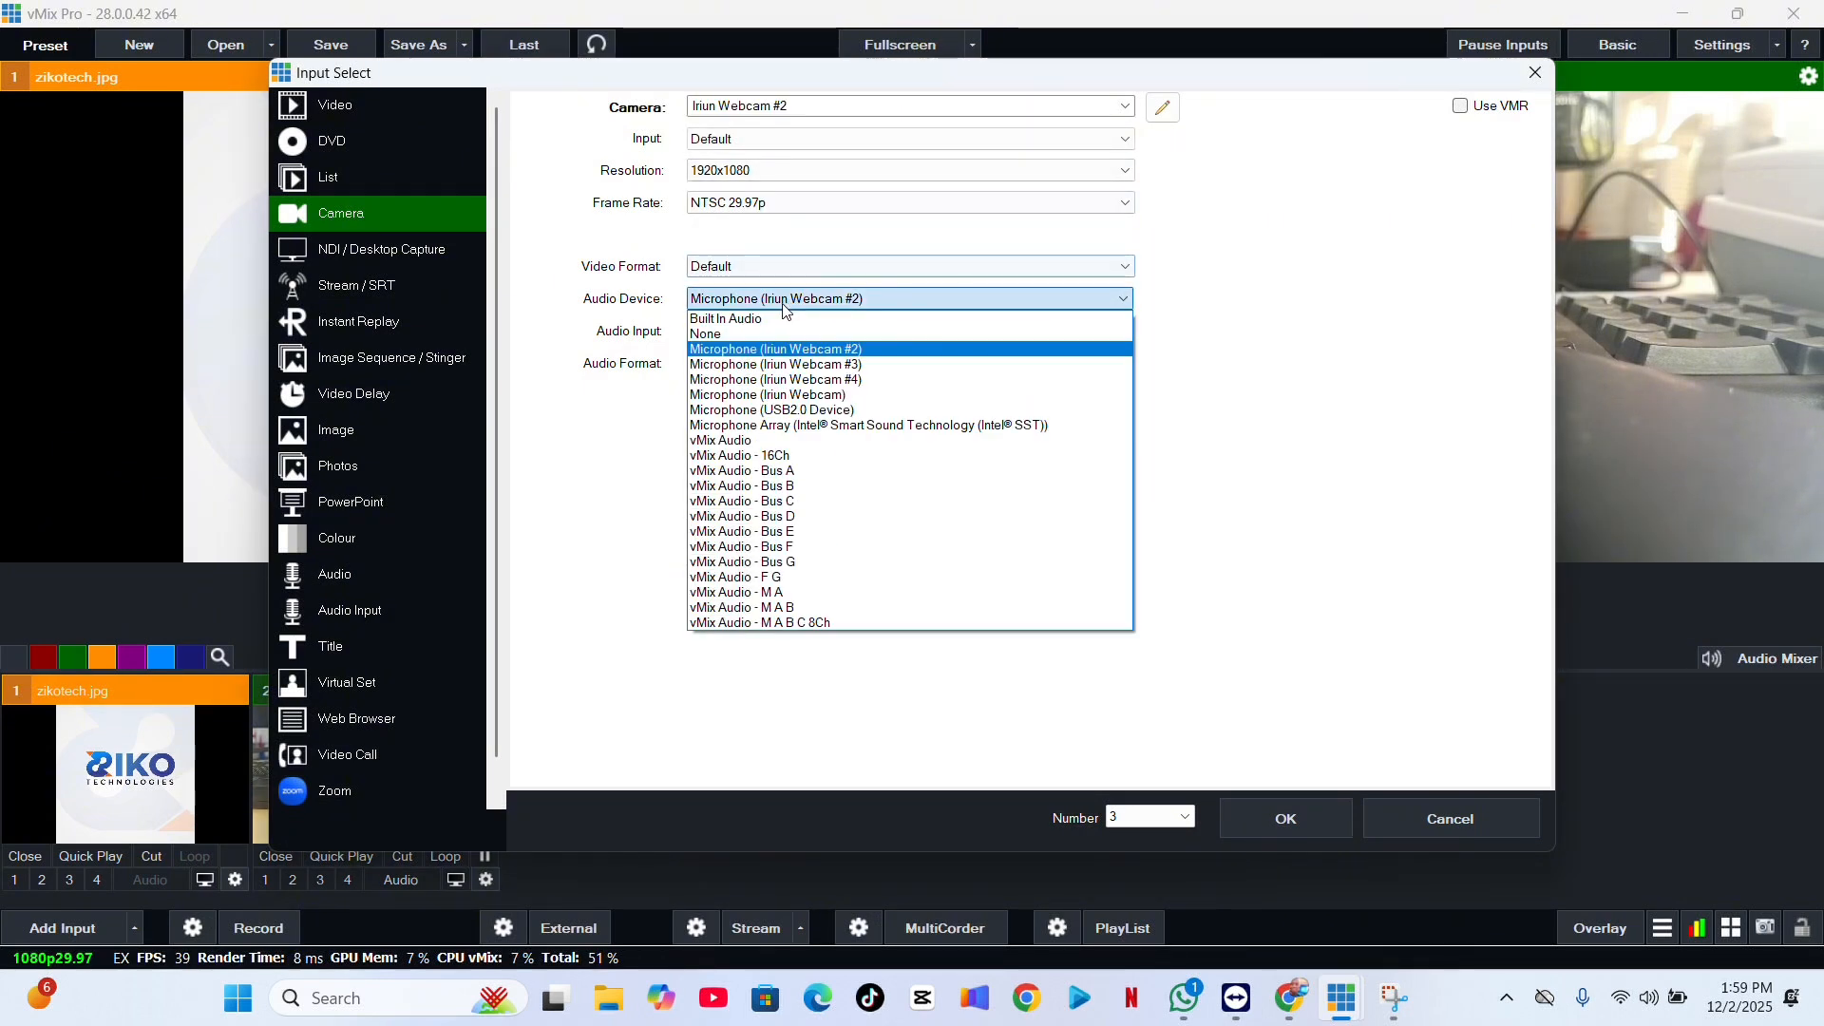
pyautogui.click(737, 335)
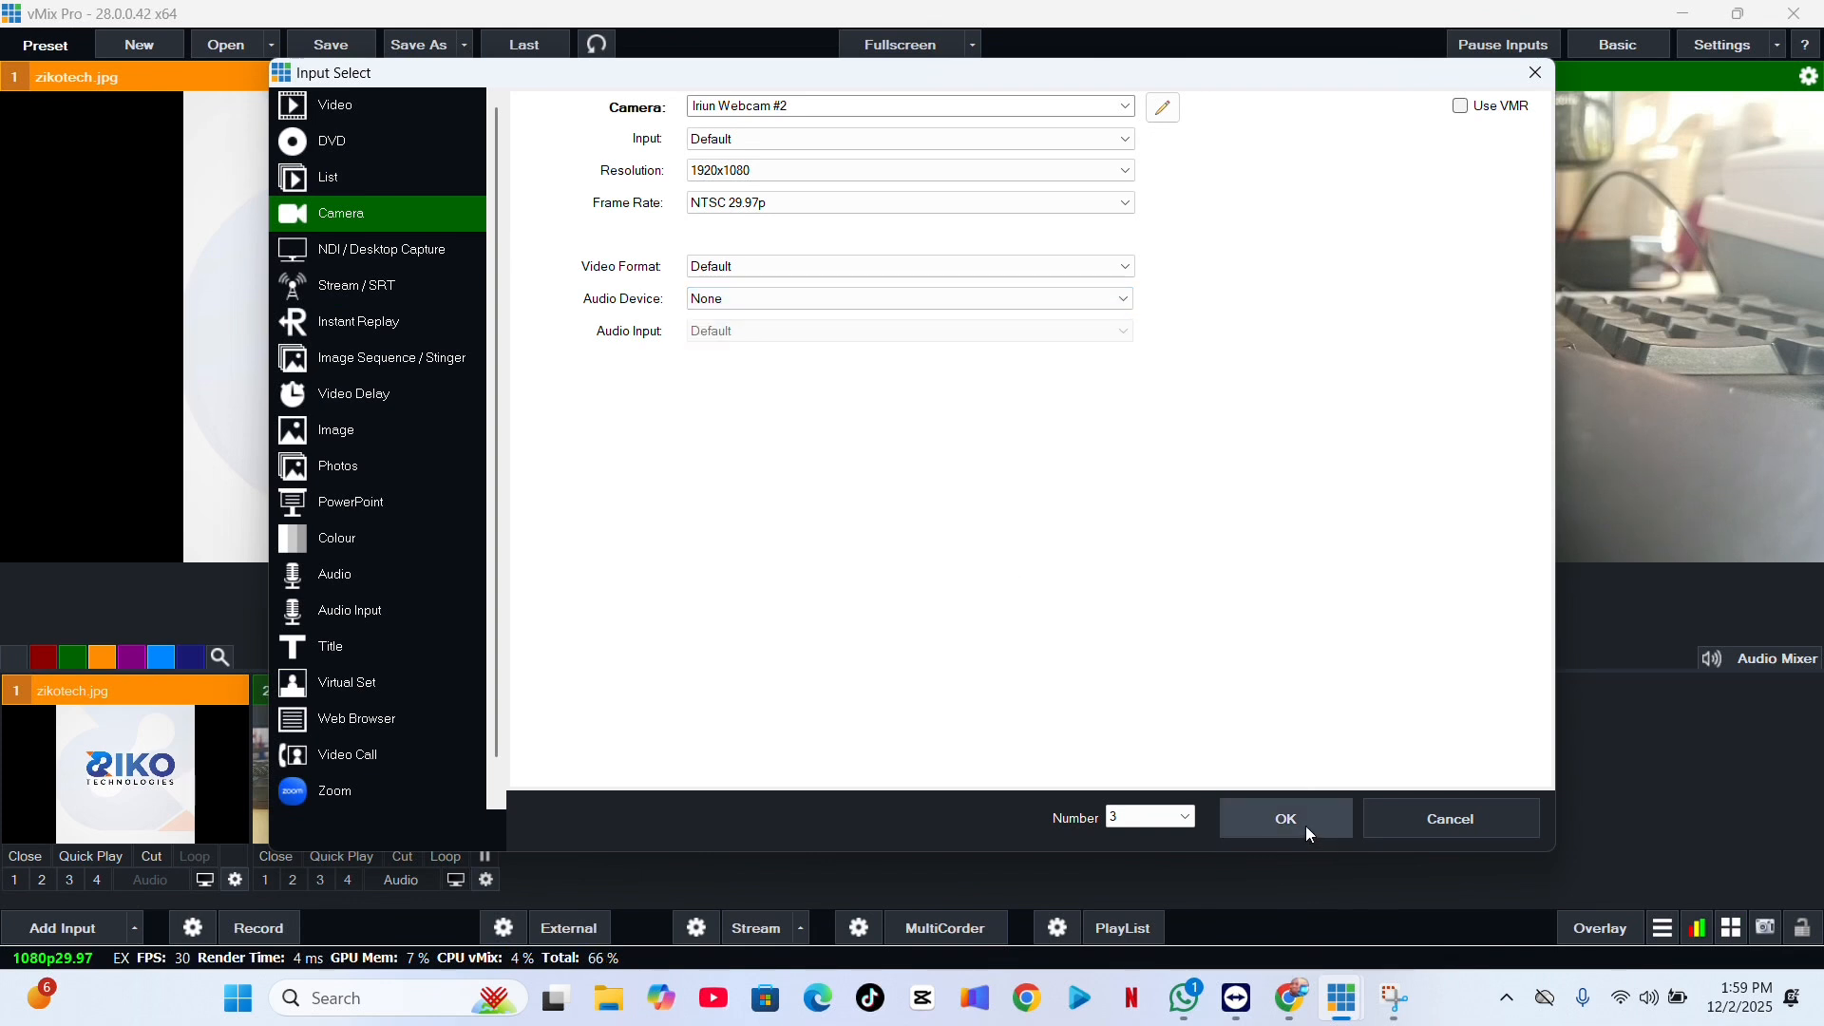
pyautogui.click(1240, 804)
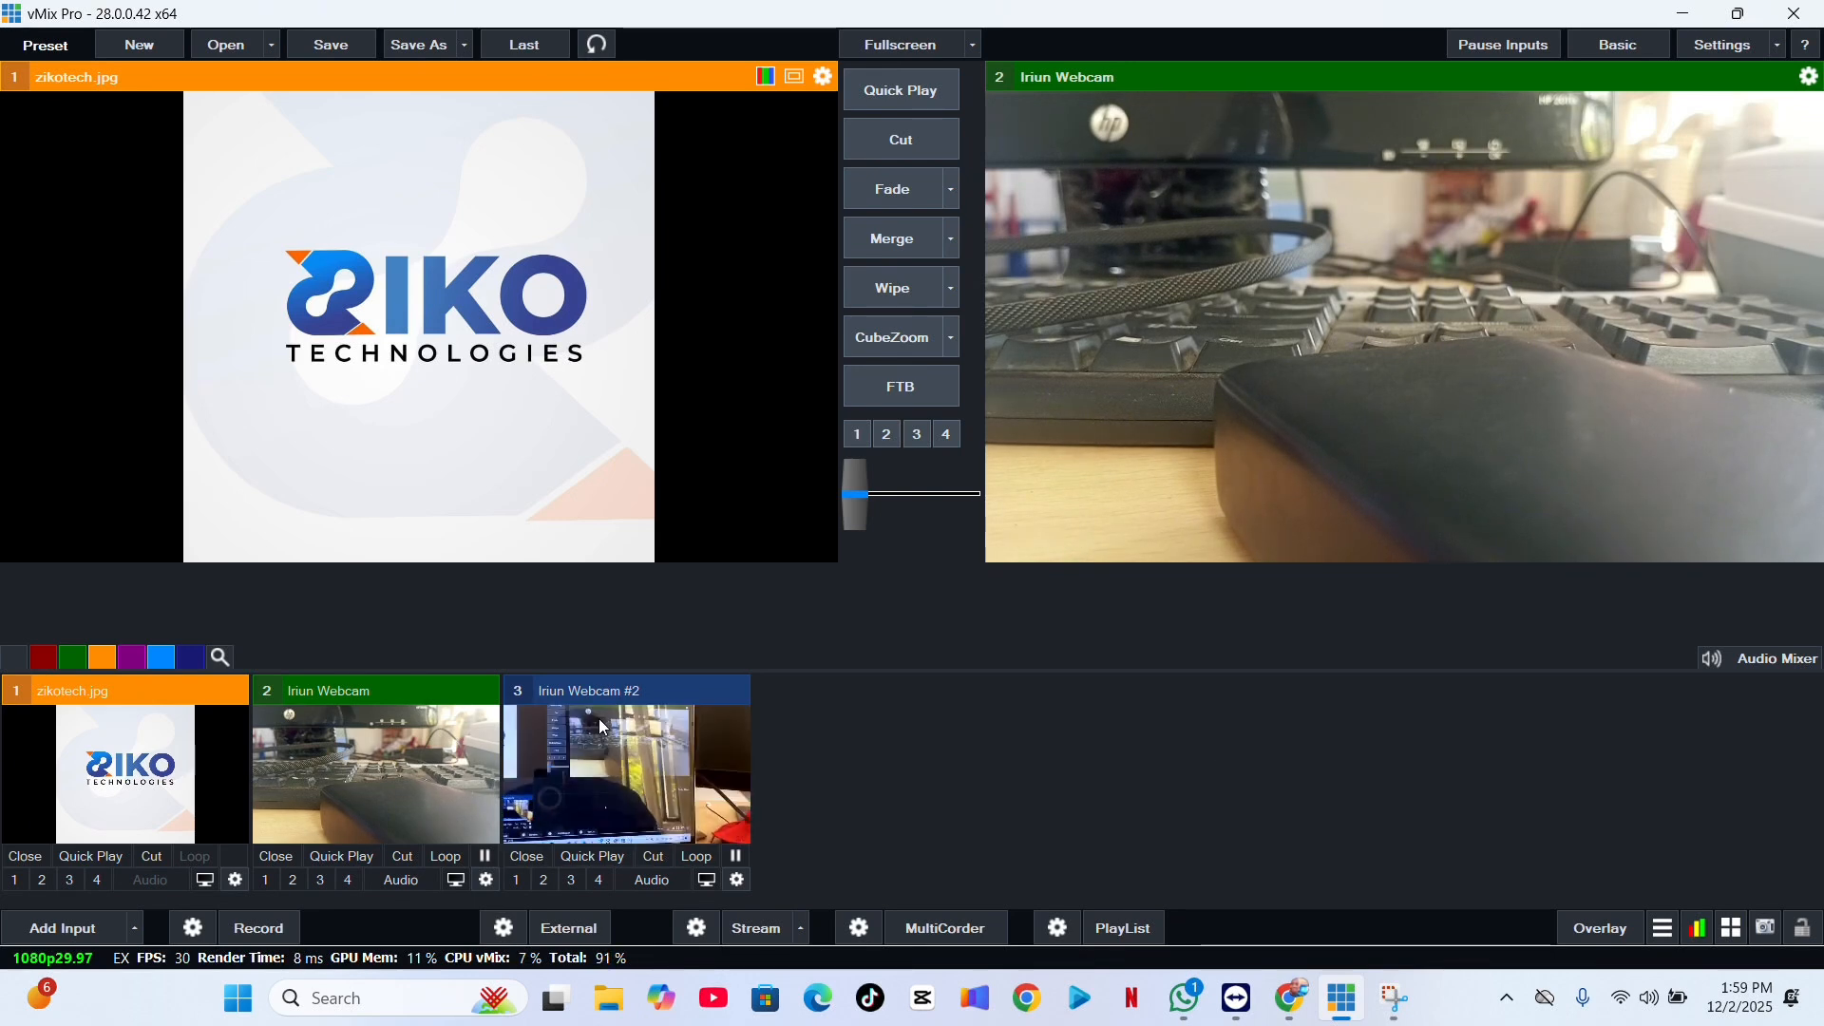
# - Load Iriun Webcam #2 into the preview and cut the output back and forth between the two phone cameras
pyautogui.click(721, 751)
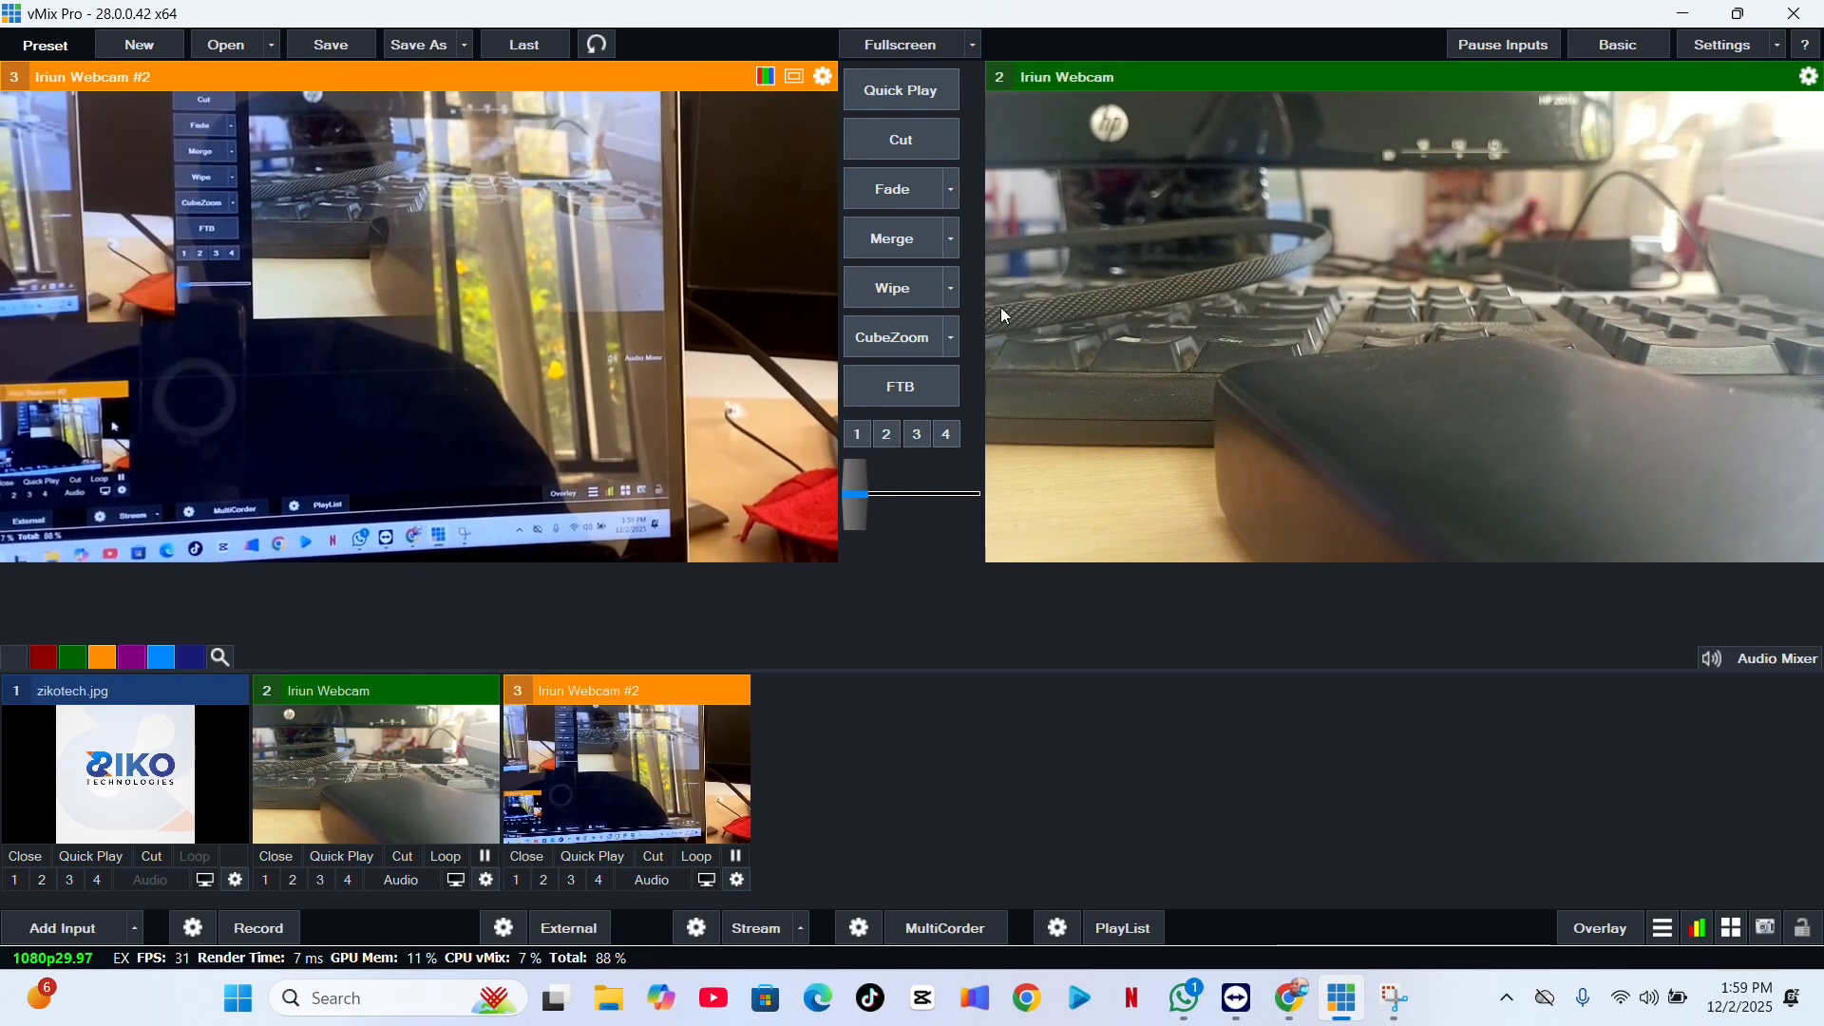
pyautogui.click(896, 141)
pyautogui.click(894, 139)
pyautogui.click(894, 139)
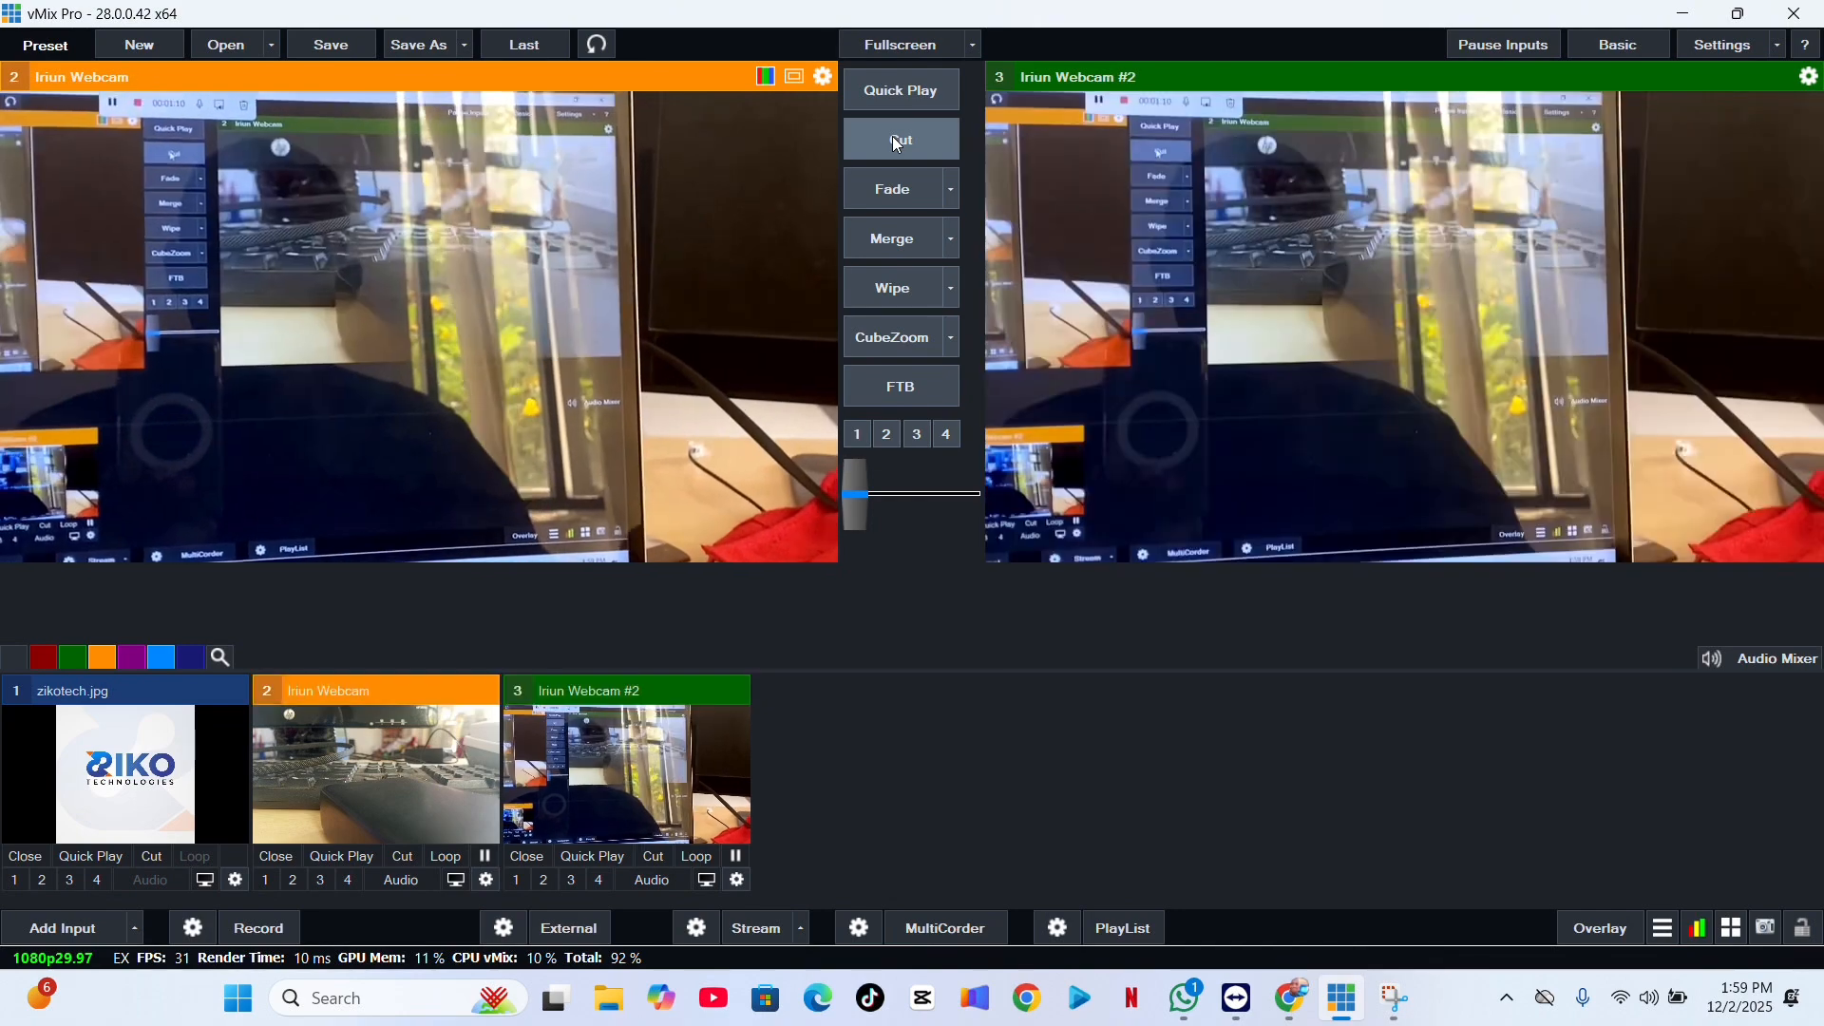
pyautogui.click(894, 139)
pyautogui.click(898, 143)
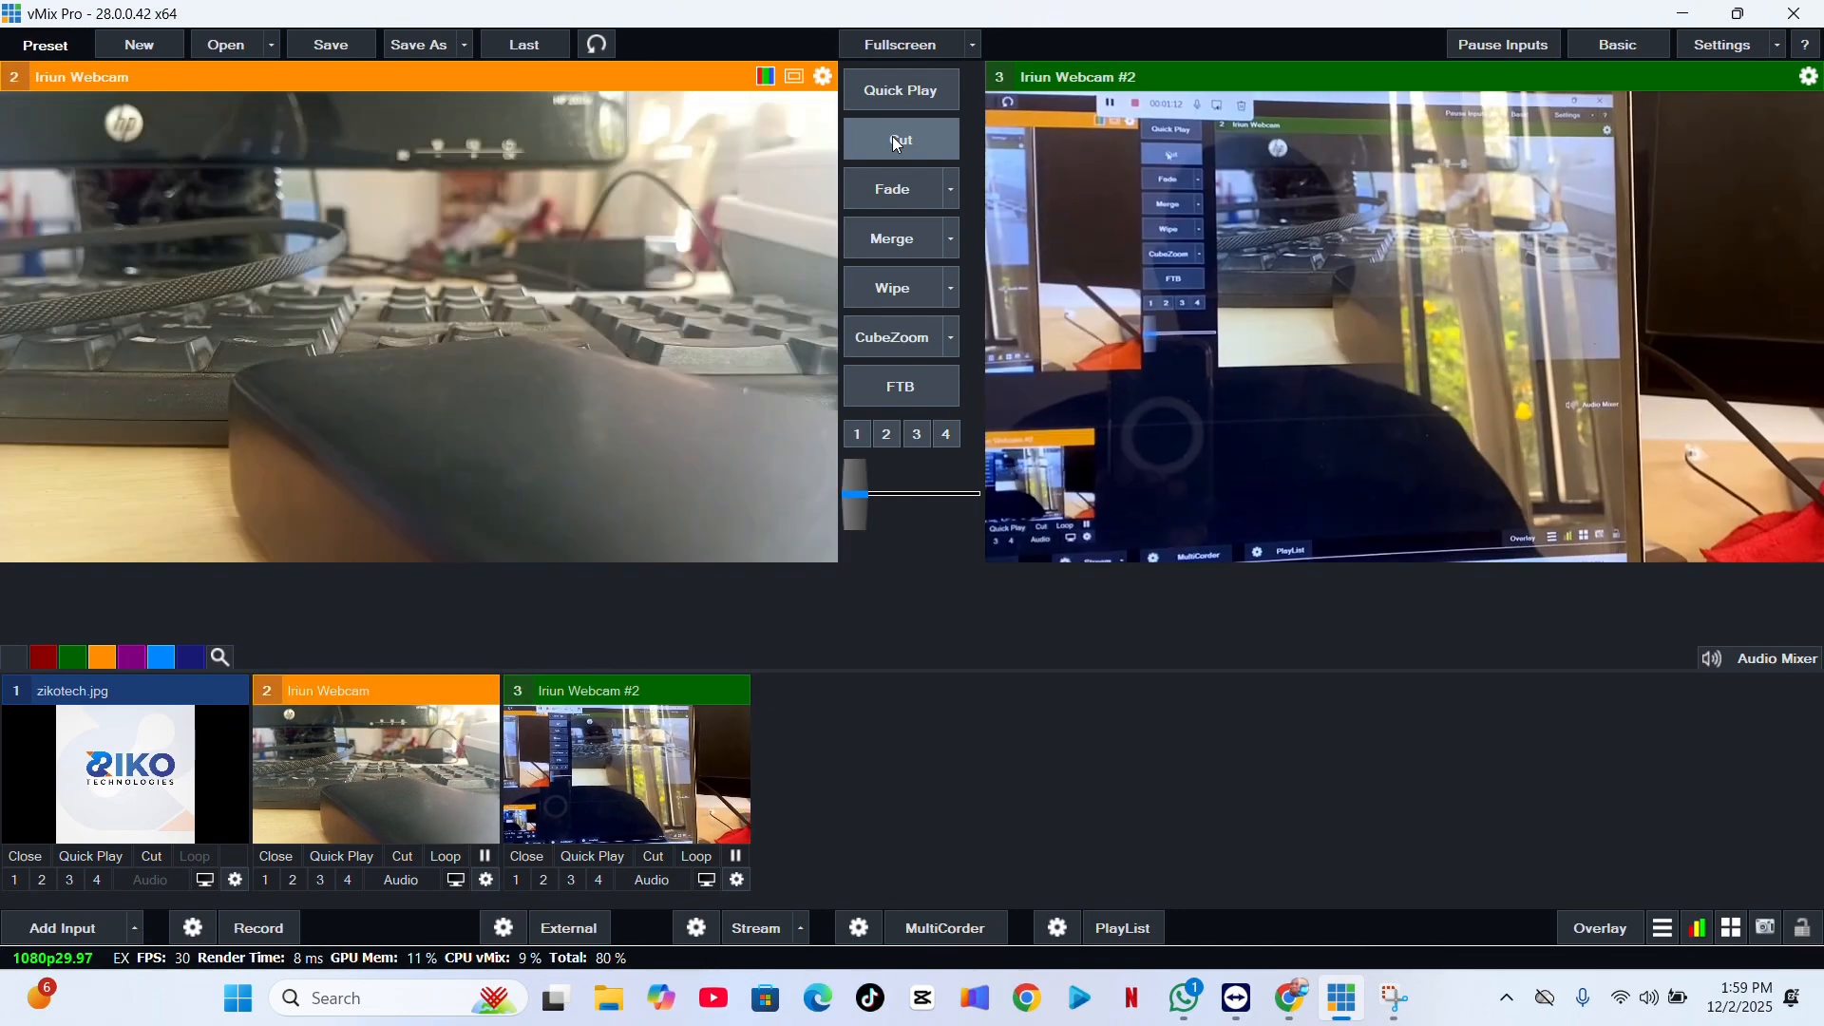